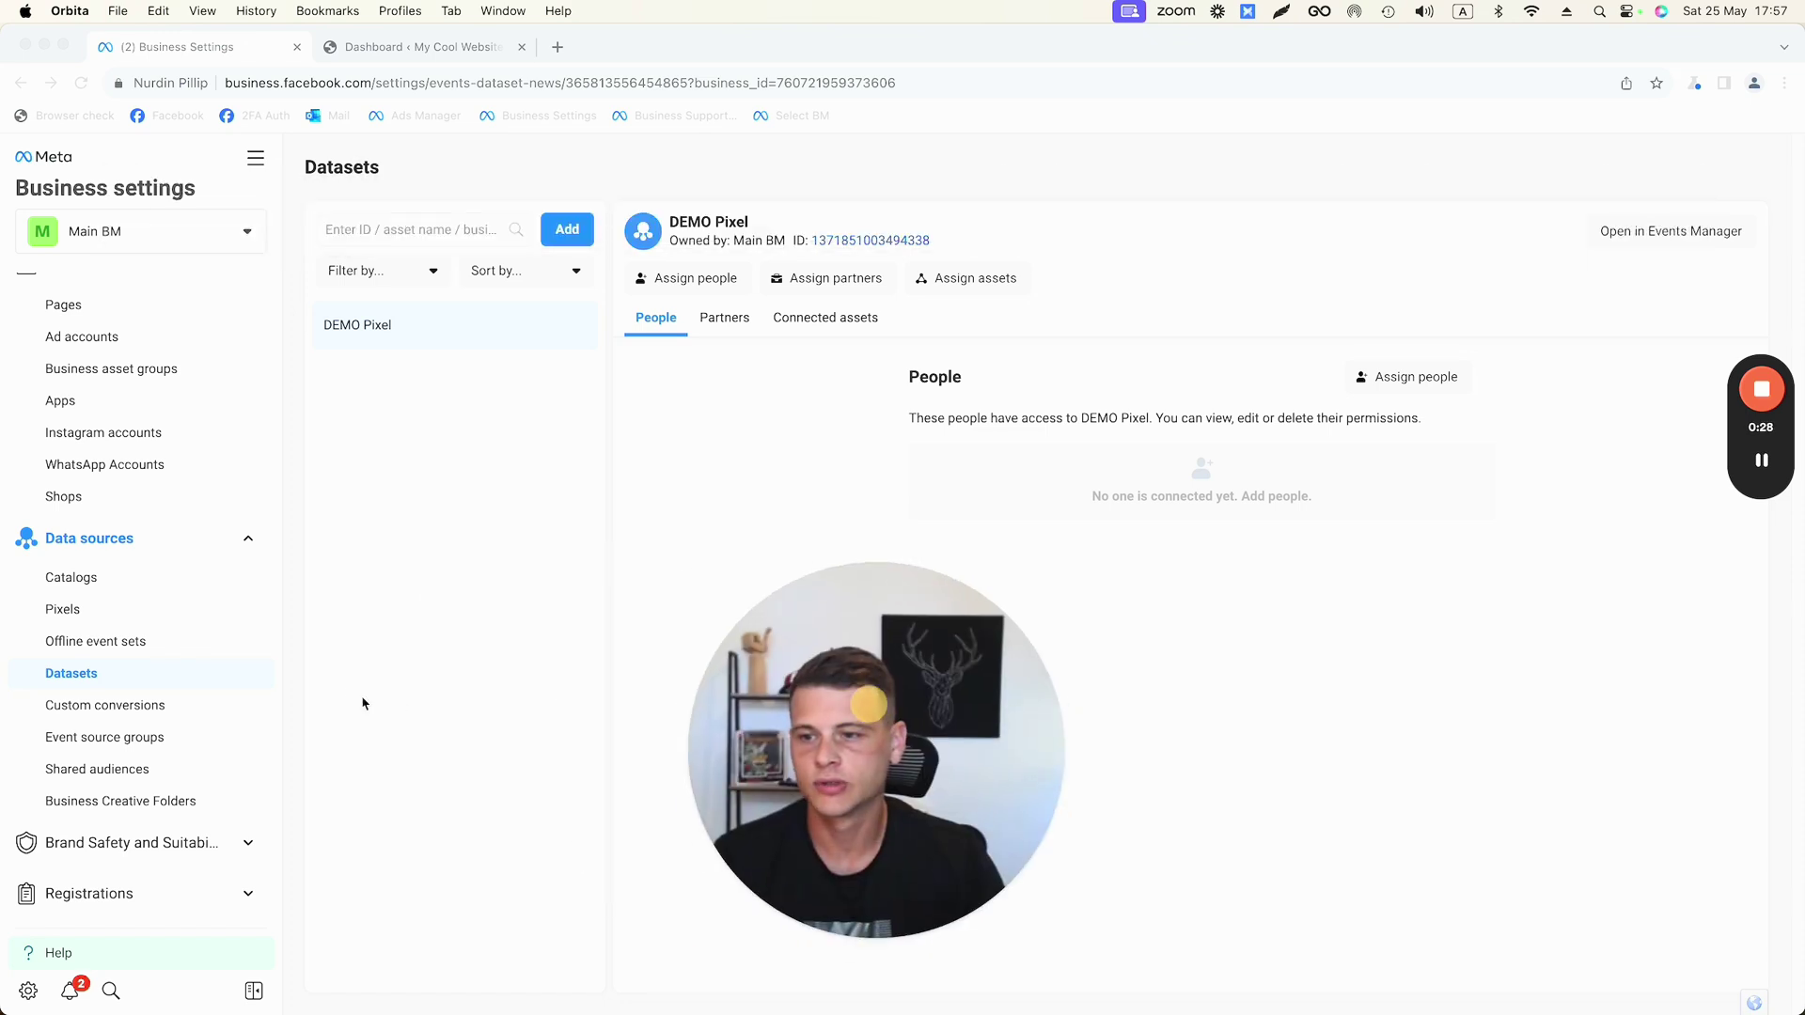
Open Data sources > Datasets and select DEMO Pixel to view its People tab
{"action": "left_click", "coordinate": [183, 677]}
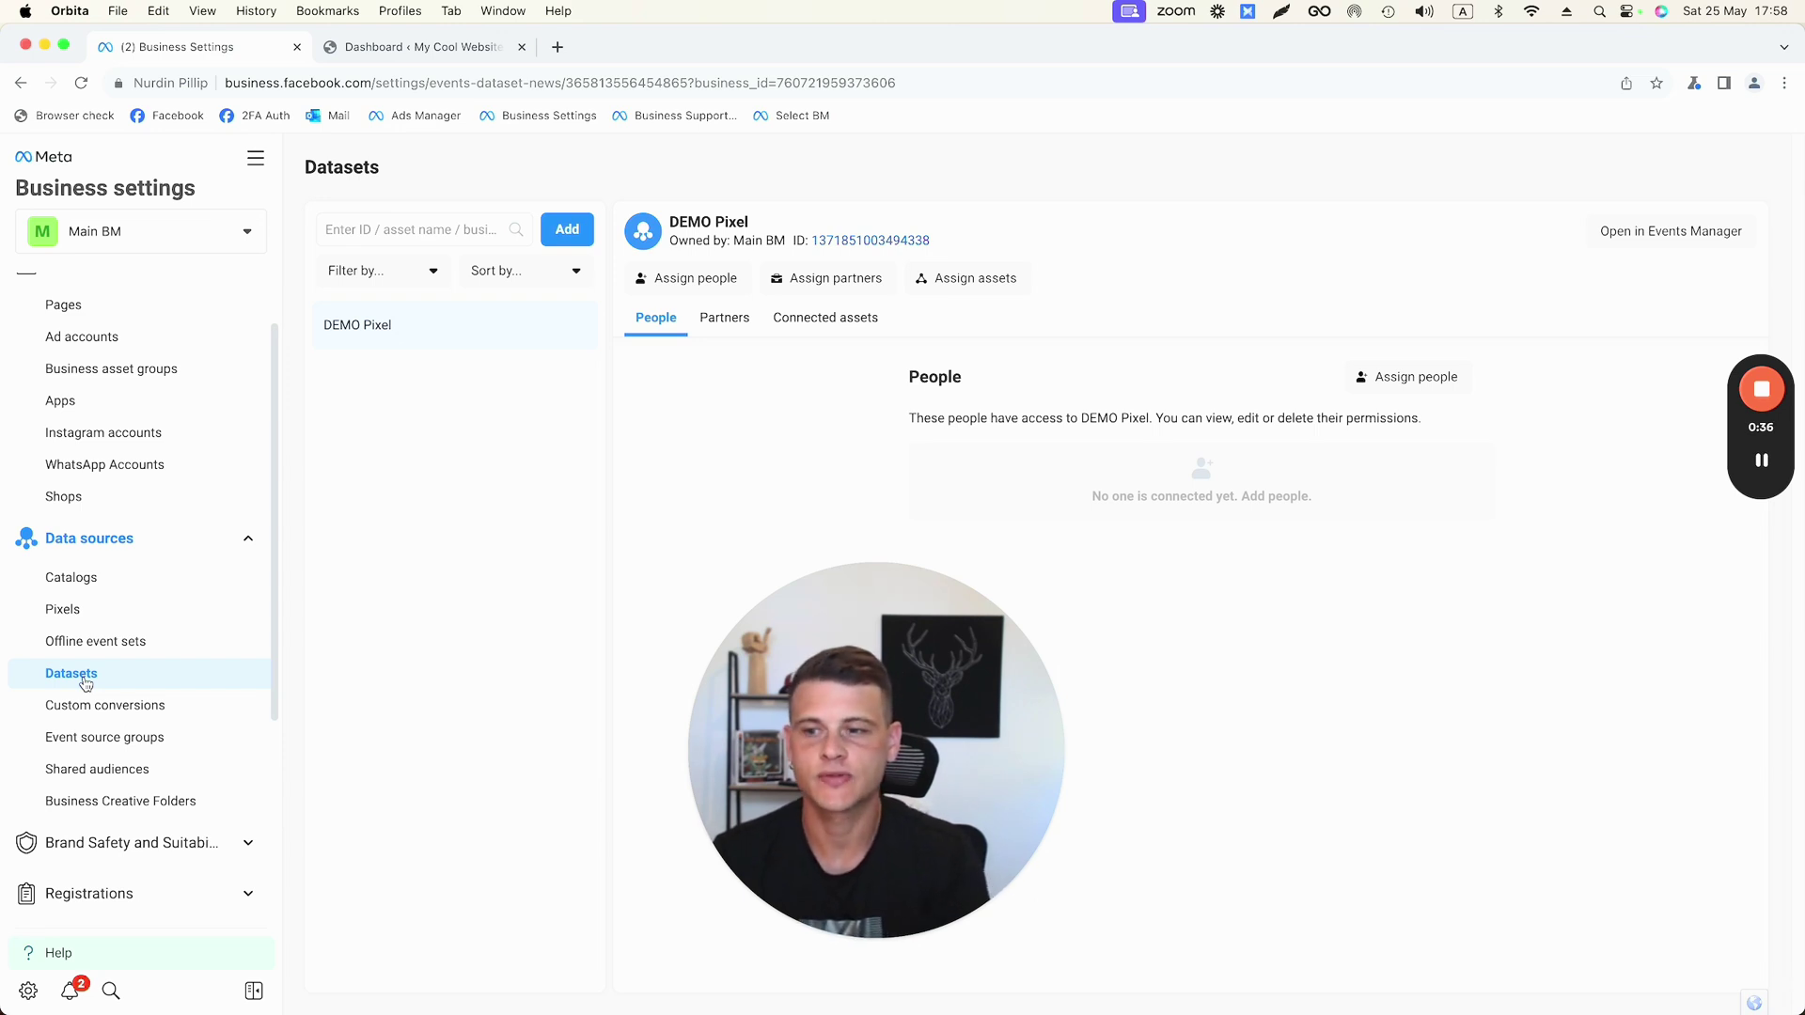
{"action": "left_click", "coordinate": [459, 458]}
From the WordPress dashboard, go to Plugins > Add New Plugin
{"action": "left_click", "coordinate": [567, 230]}
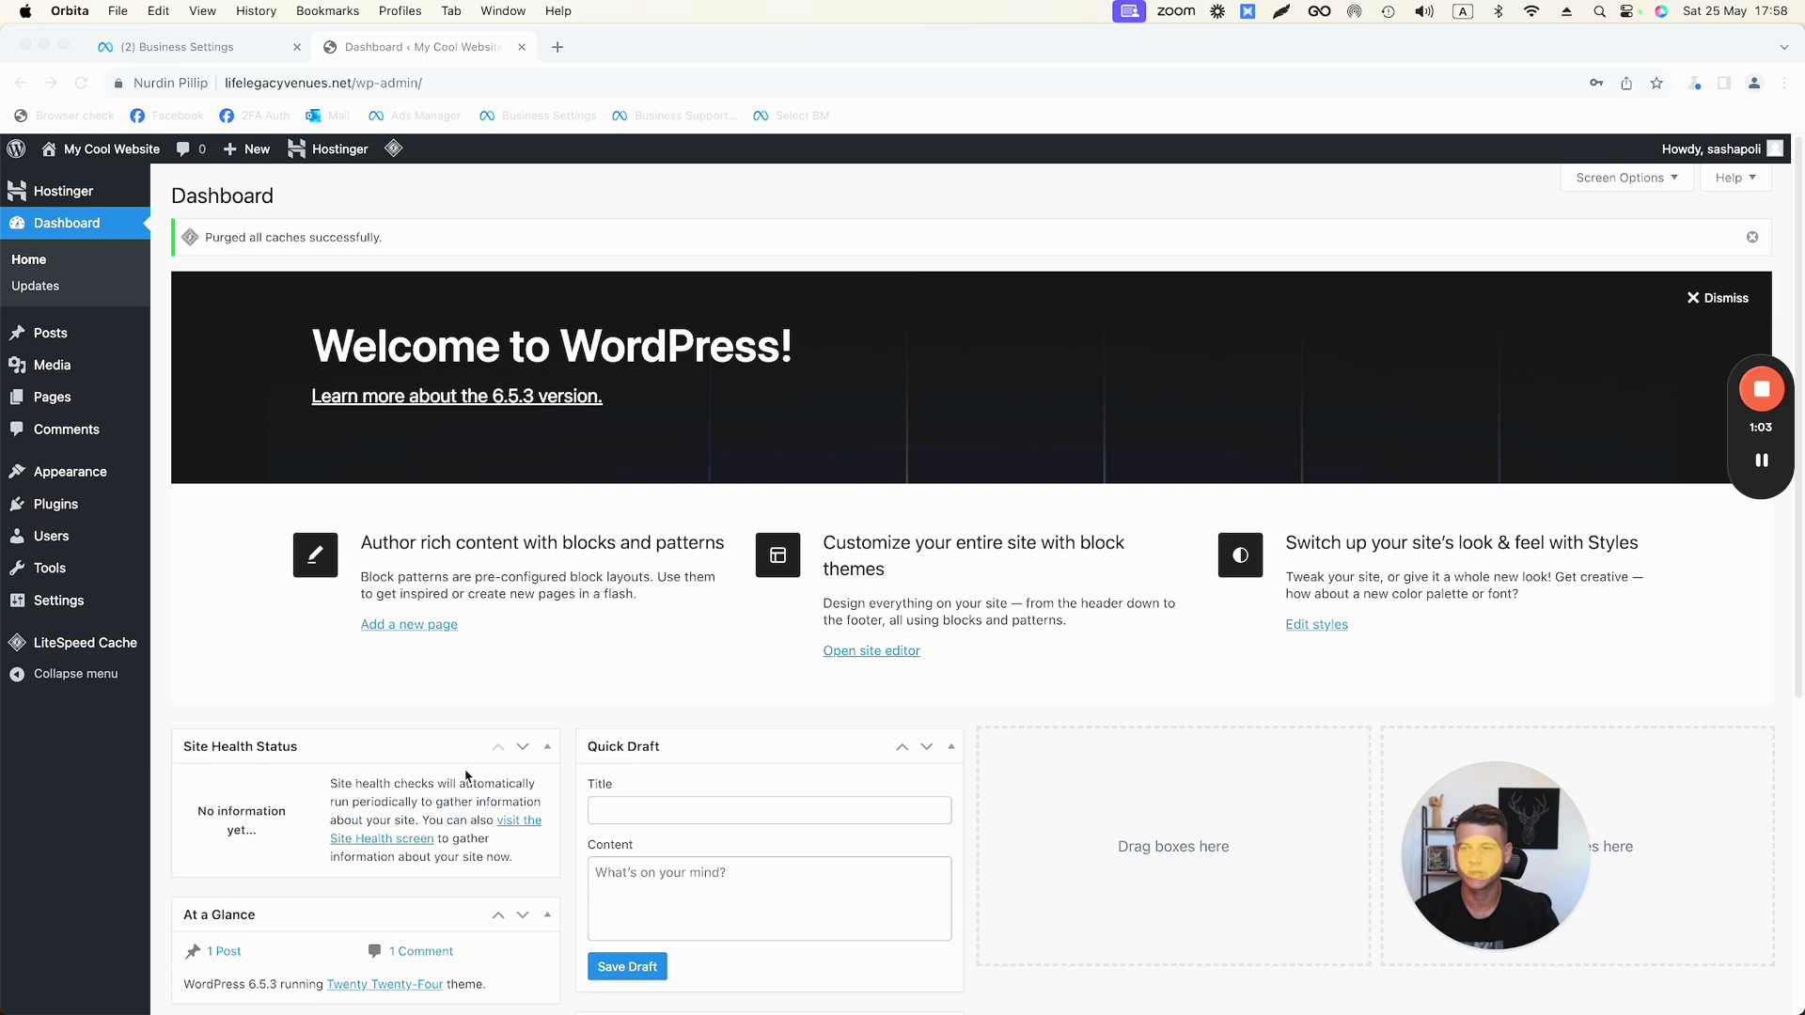
{"action": "left_click", "coordinate": [100, 800]}
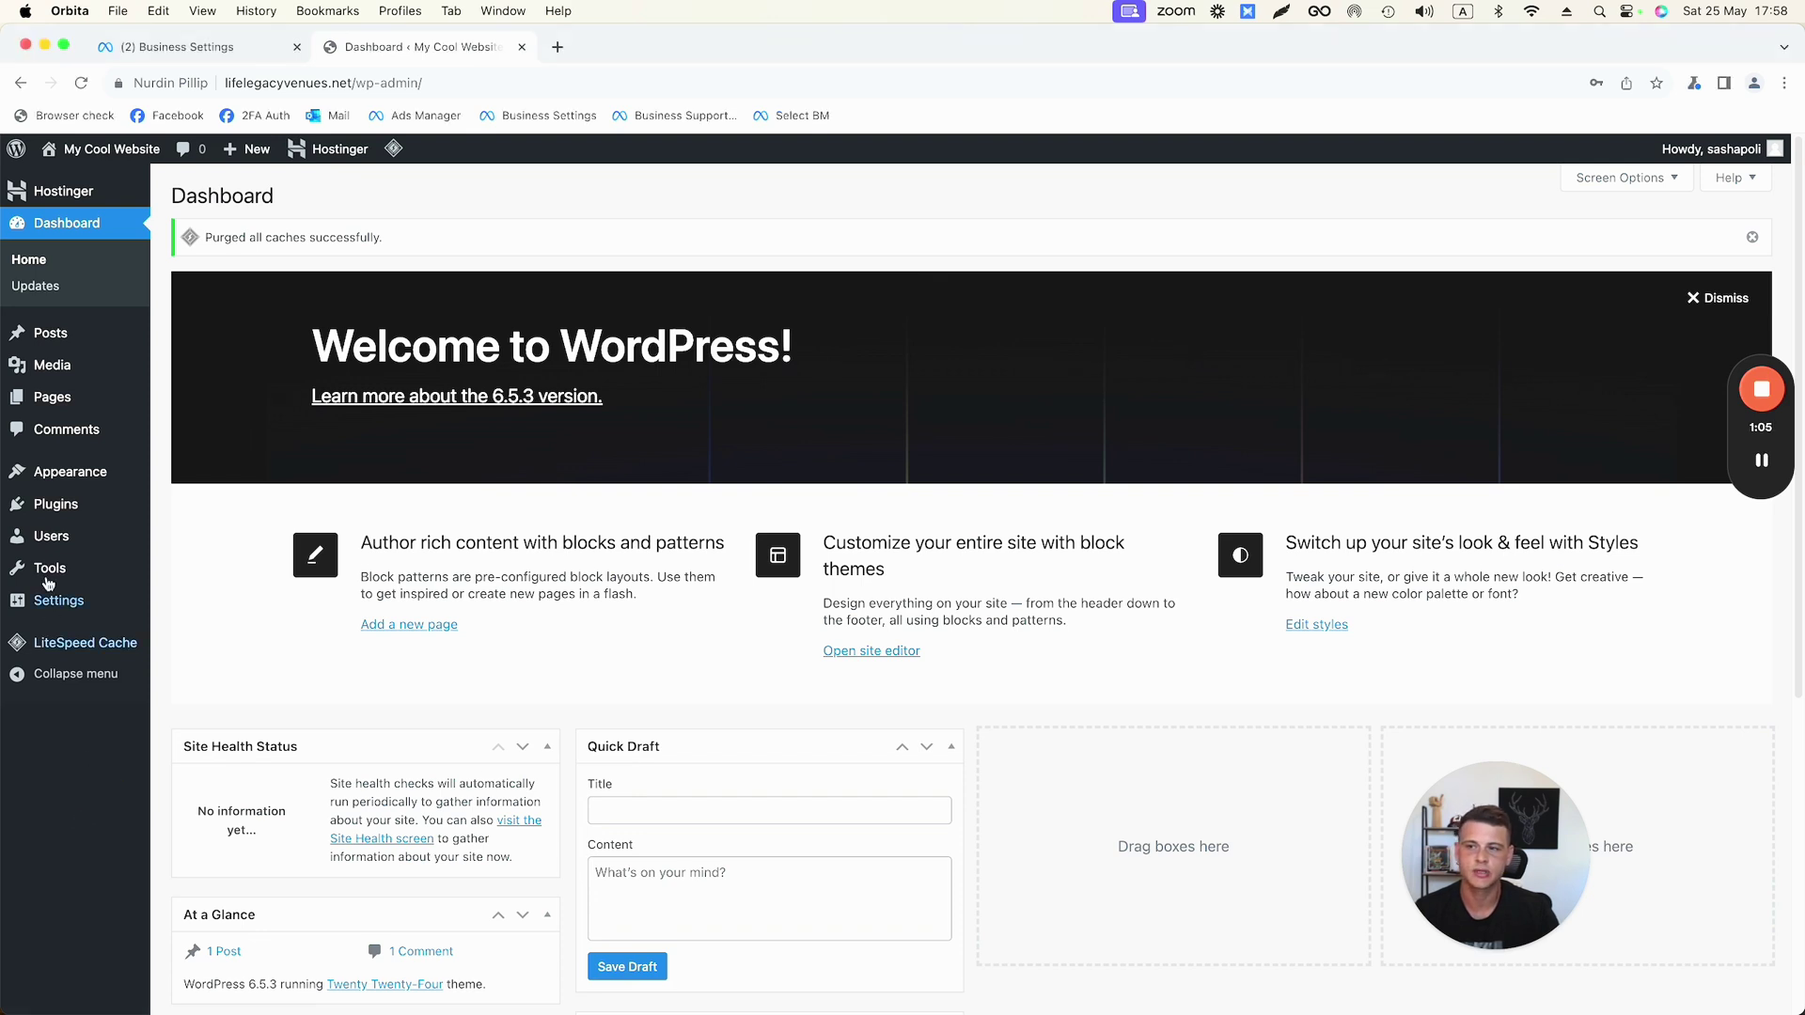
{"action": "mouse_move", "coordinate": [57, 514]}
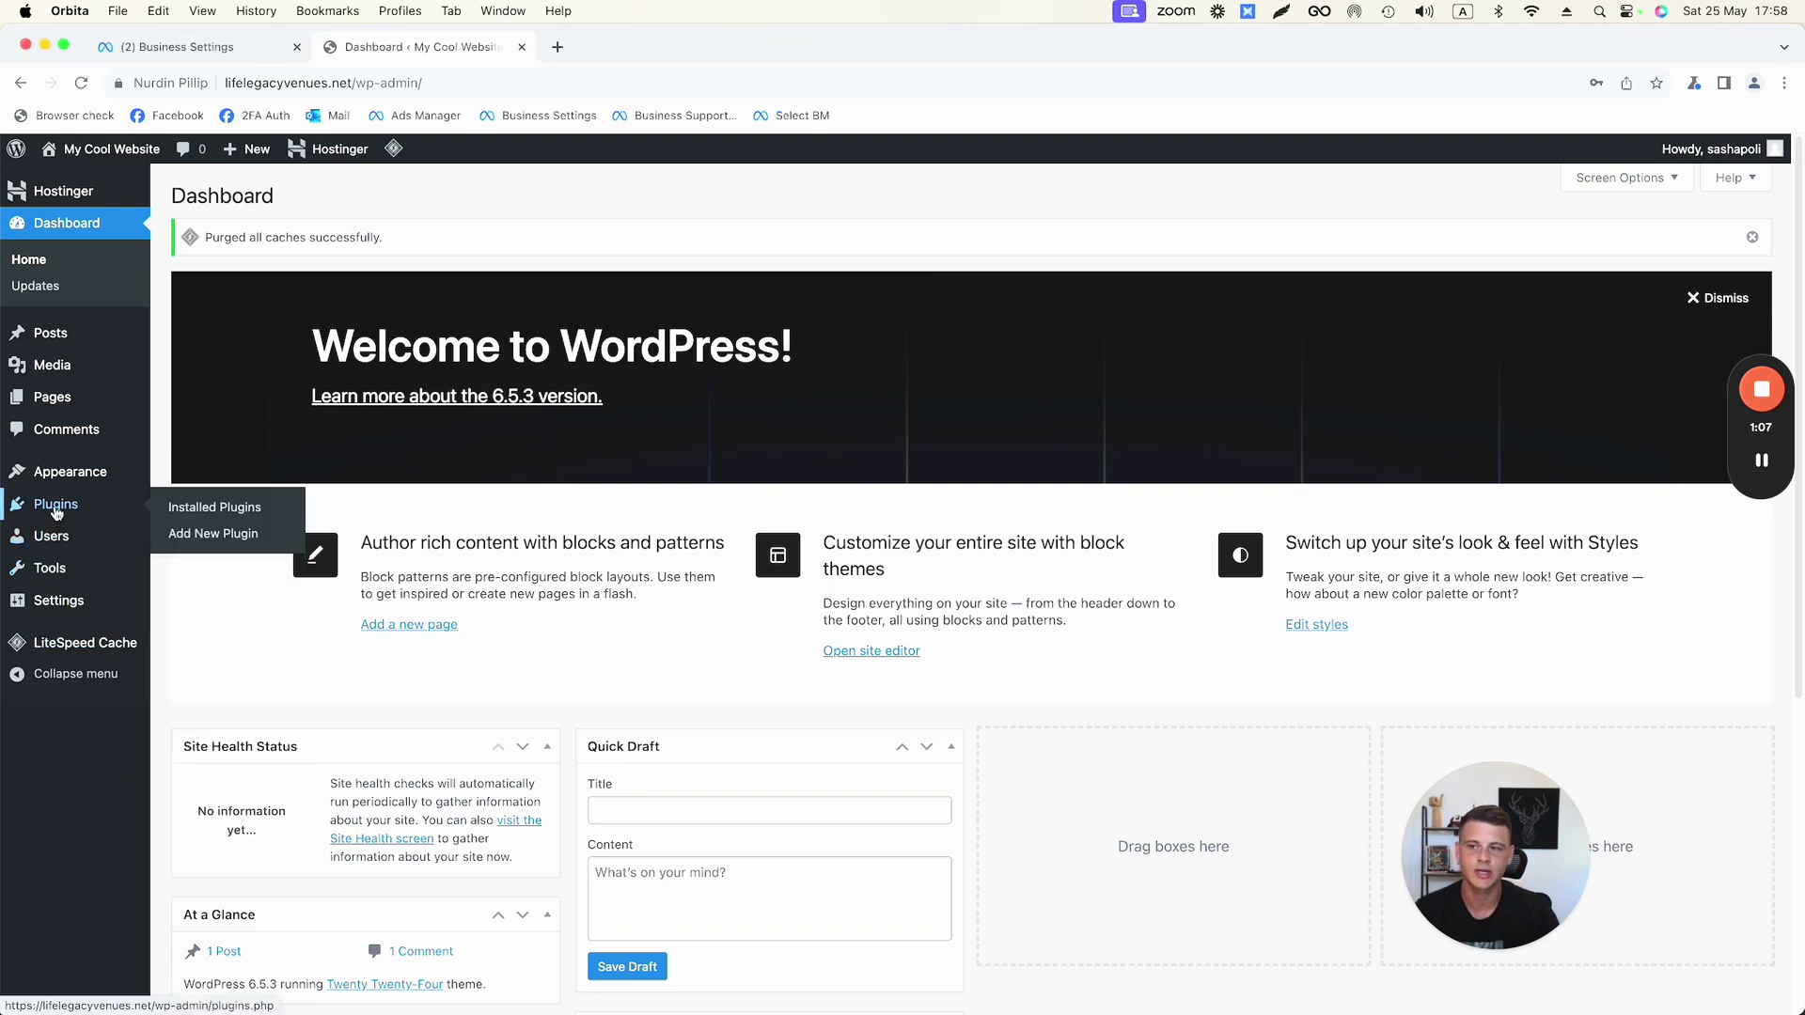
{"action": "left_click", "coordinate": [188, 534]}
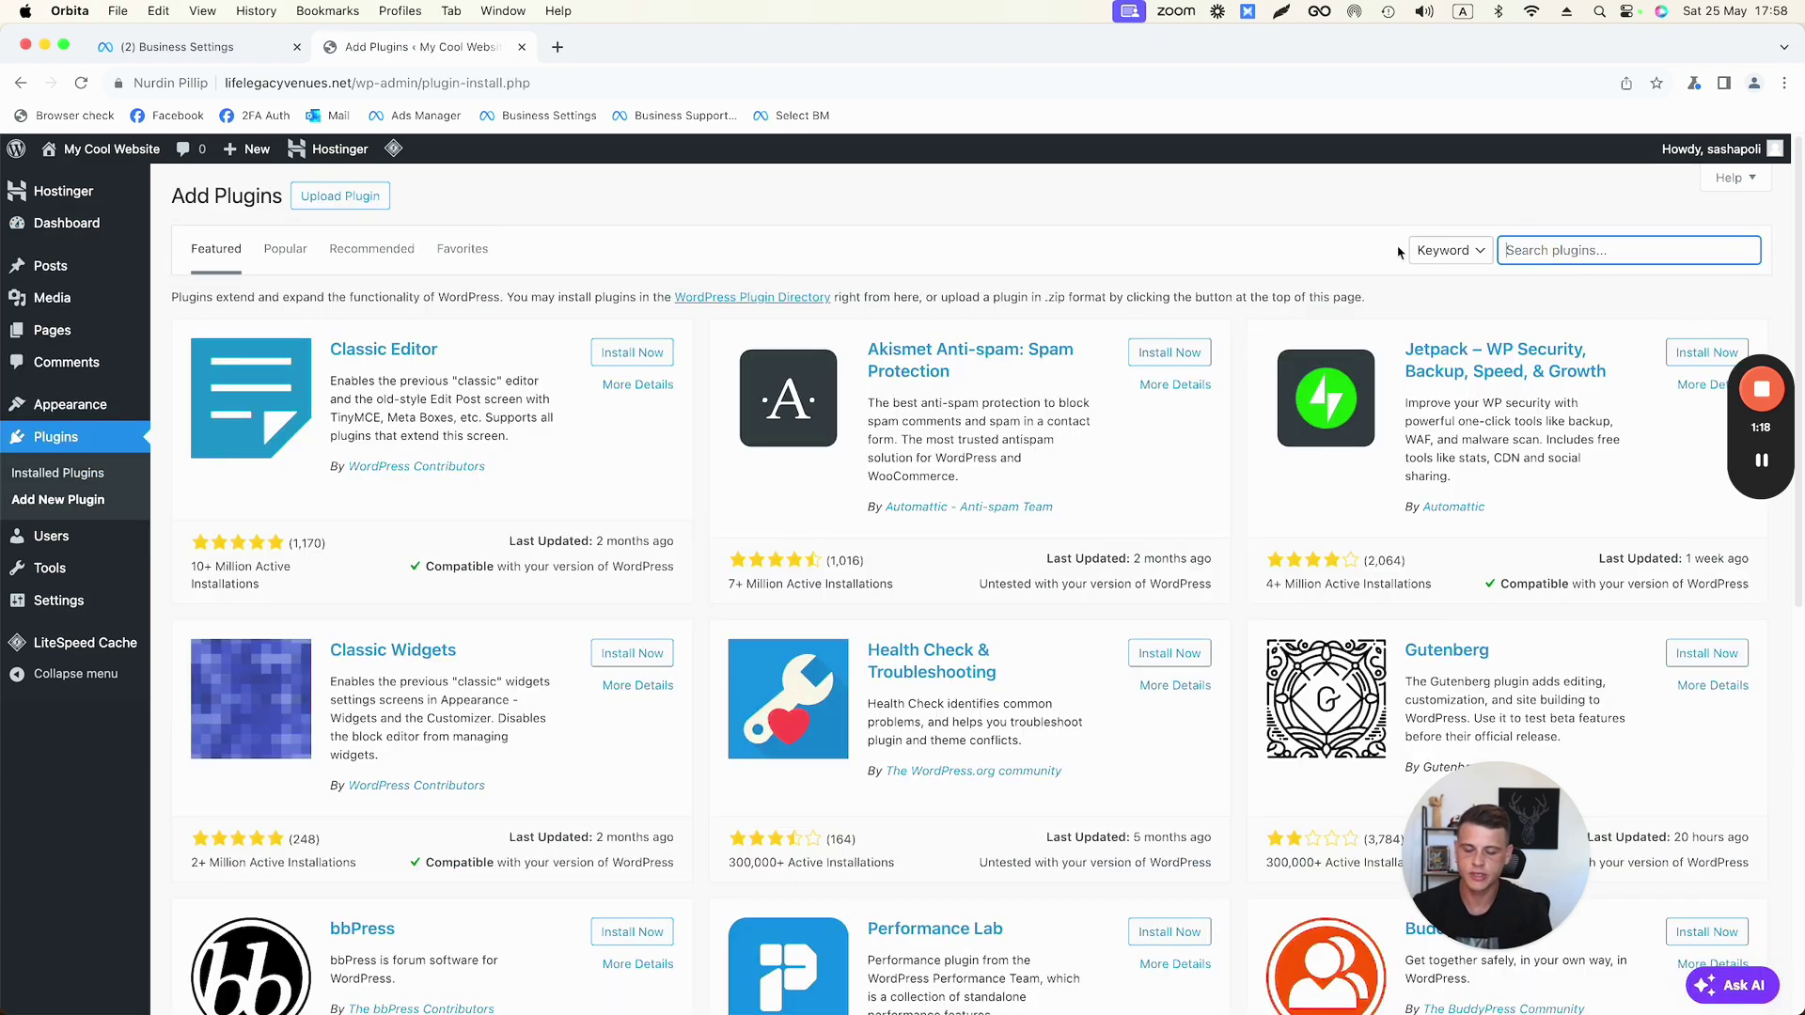
Search plugins for 'facebook for wordpress' and scroll to the Meta pixel for WordPress card
{"action": "type", "text": "facebook for wor"}
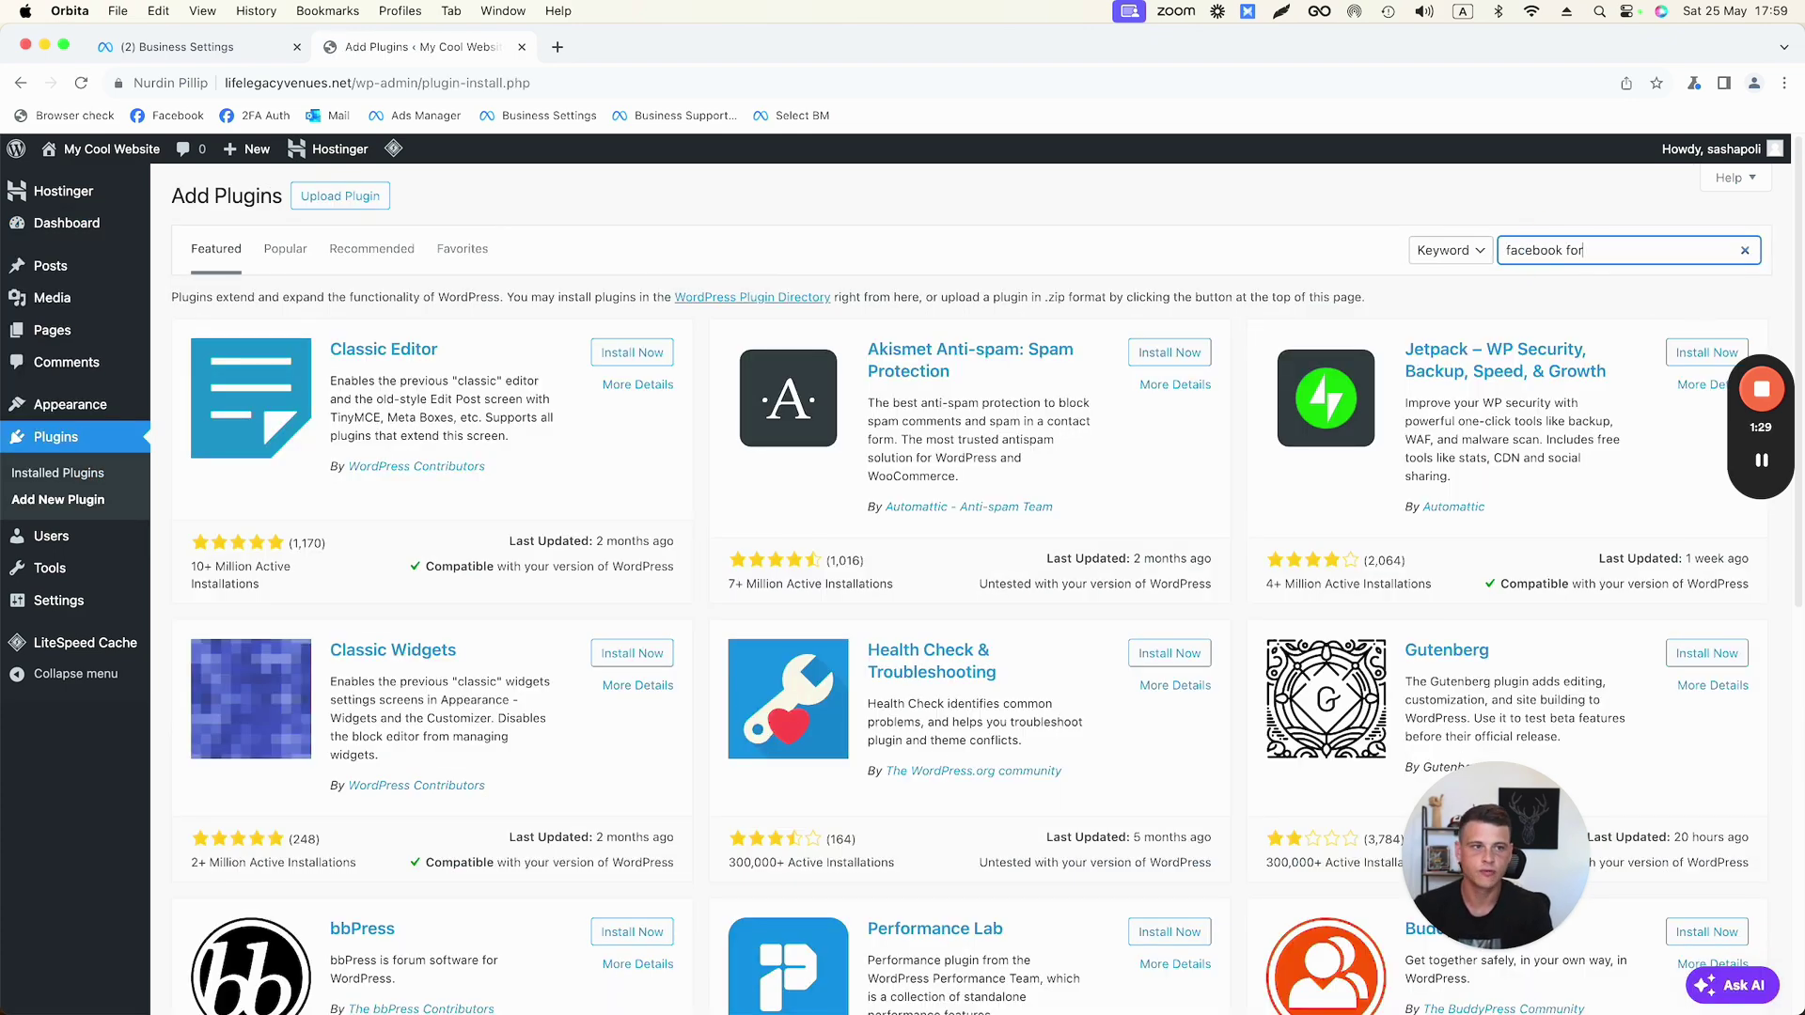
{"action": "type", "text": "d"}
{"action": "type", "text": "press"}
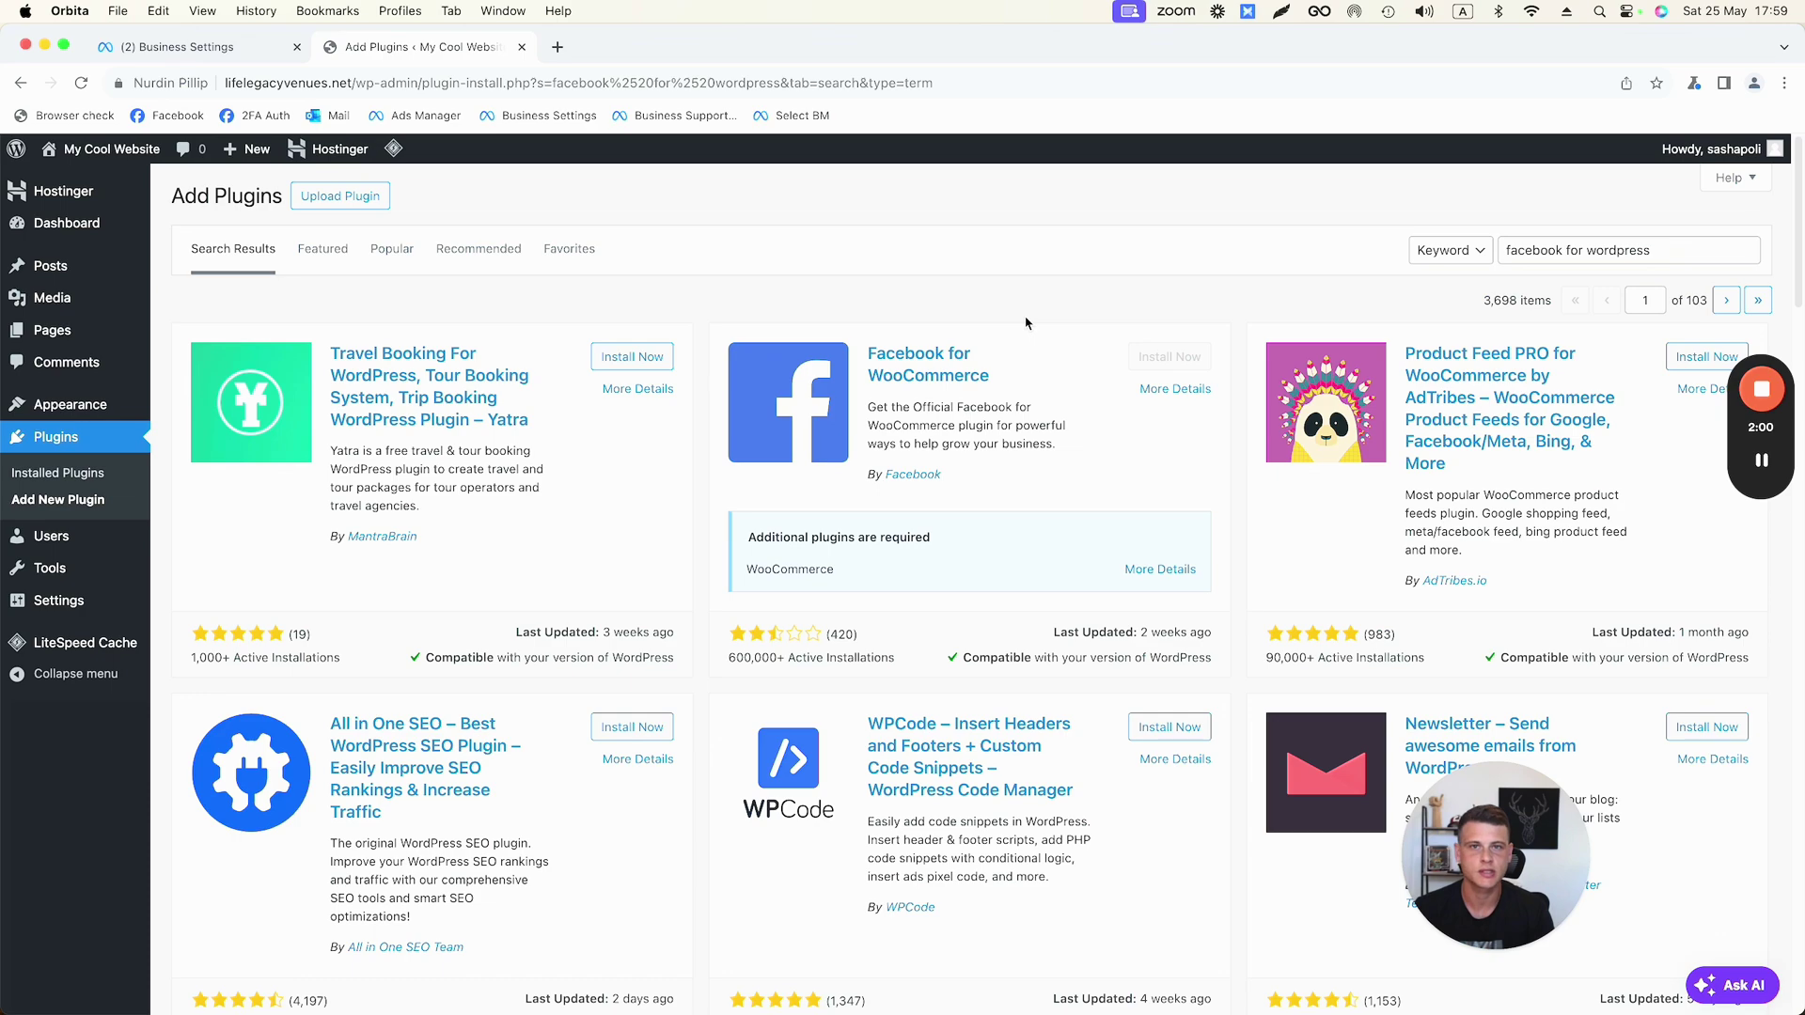
{"action": "scroll", "coordinate": [956, 282], "scroll_direction": "down", "scroll_amount": 8}
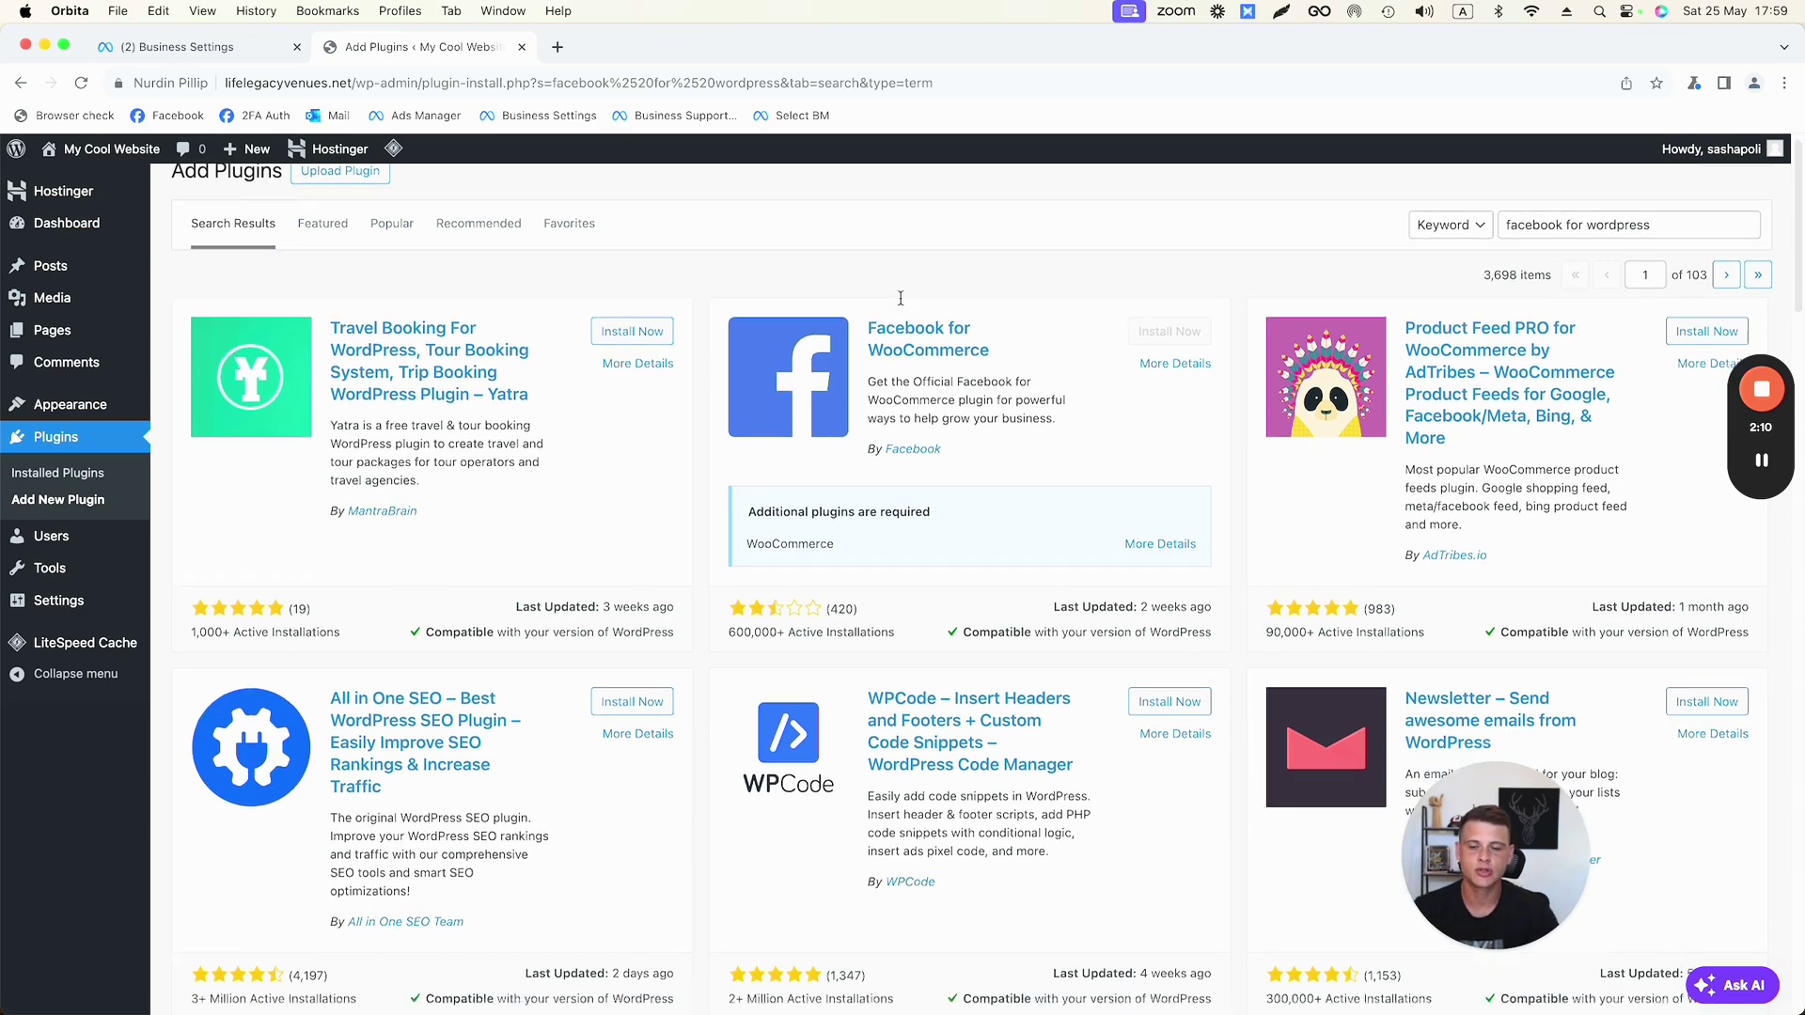
{"action": "scroll", "coordinate": [712, 389], "scroll_direction": "down", "scroll_amount": 12}
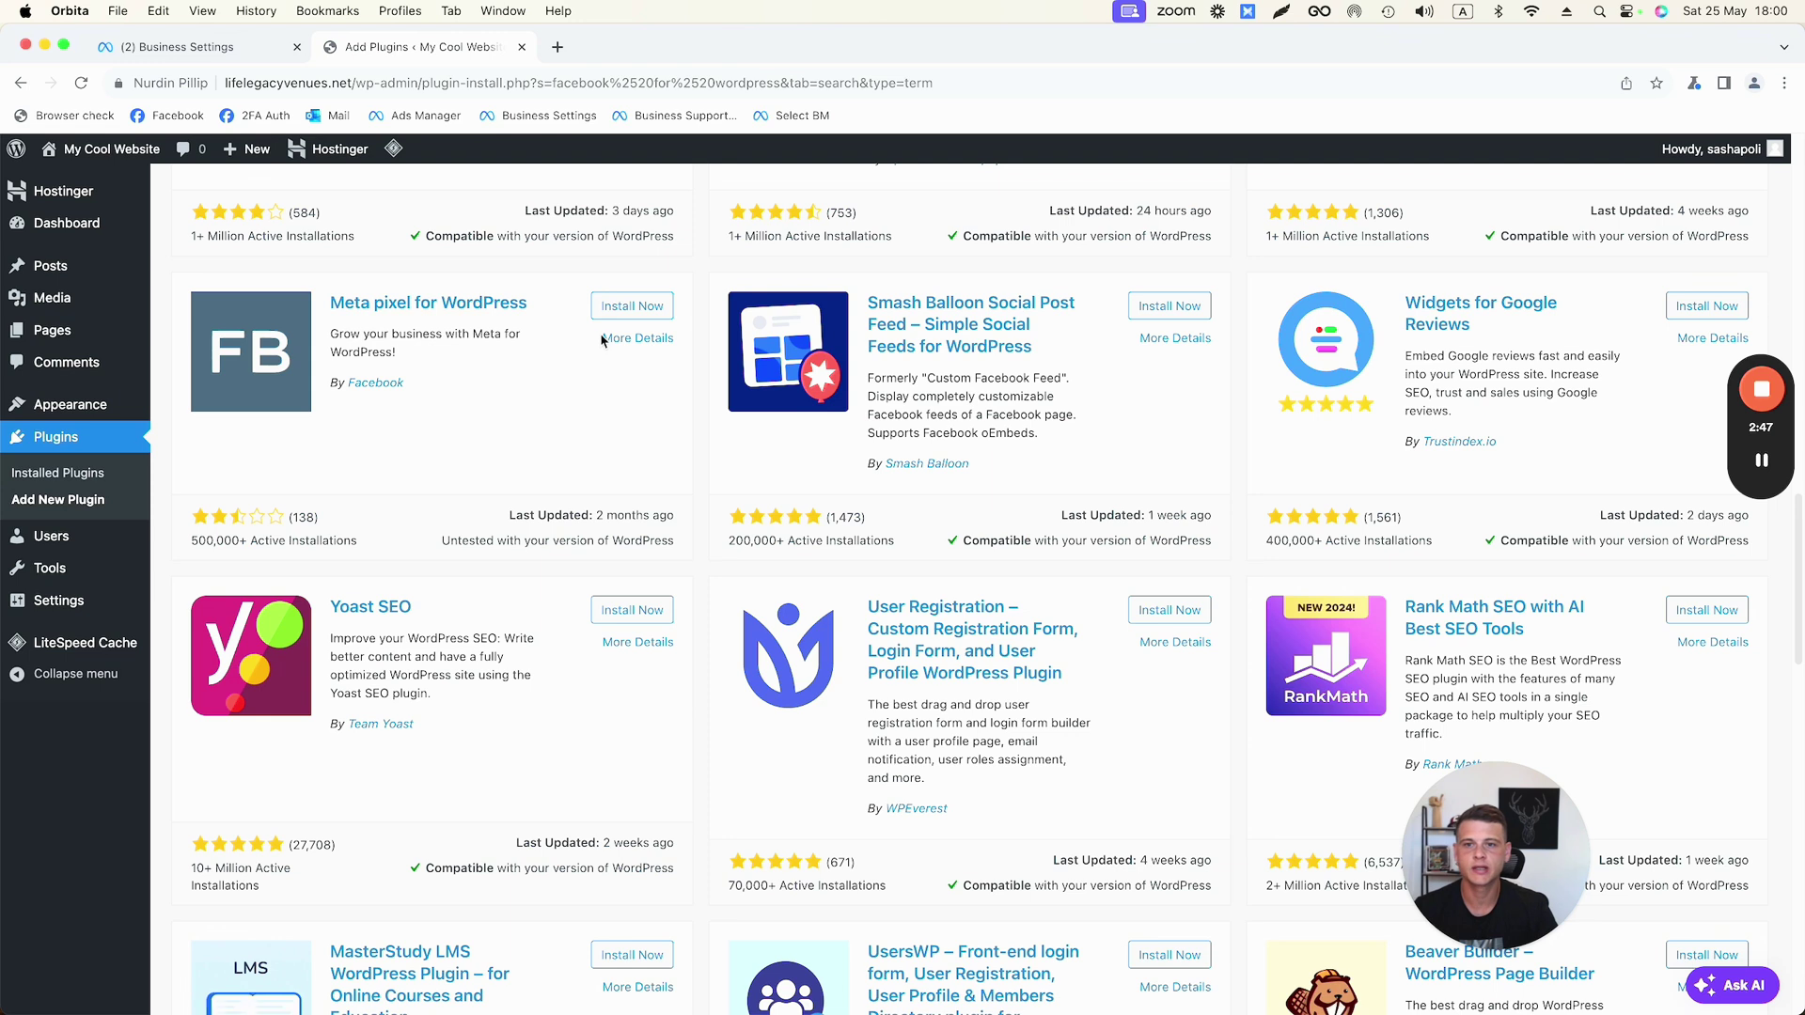
Install and activate Meta pixel for WordPress, then open its Settings from the Plugins list
{"action": "left_click", "coordinate": [624, 321]}
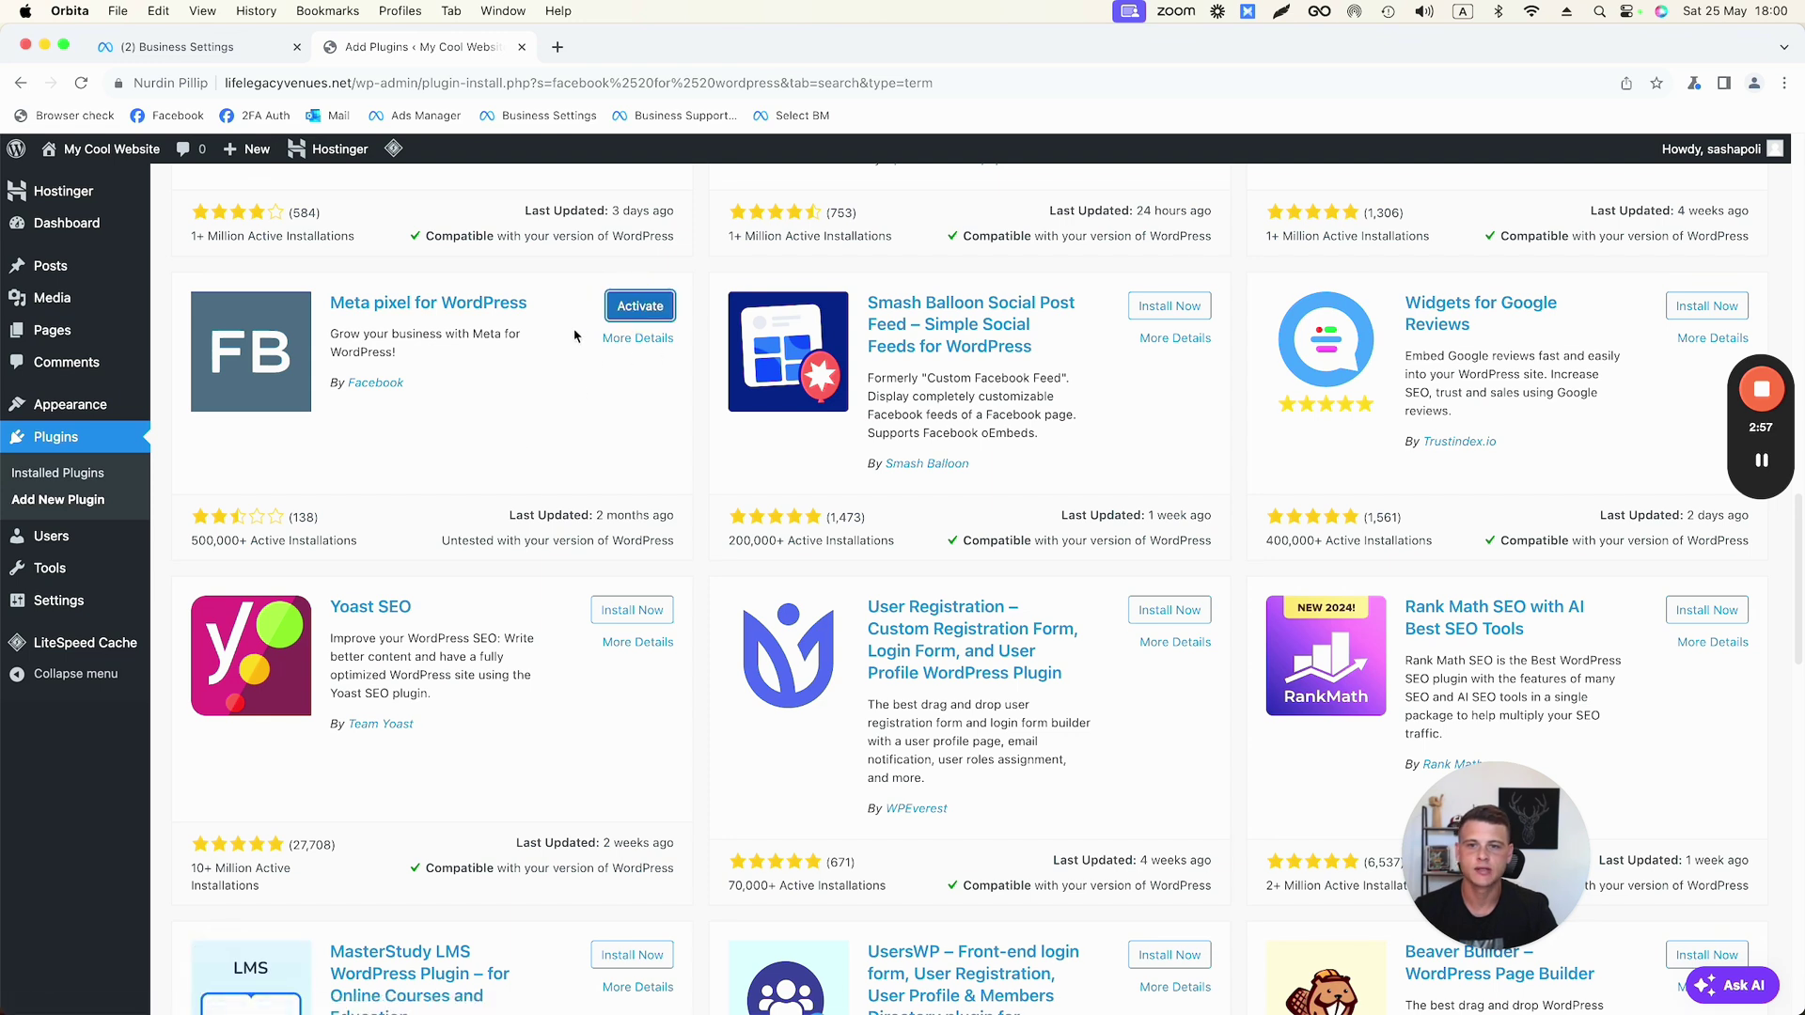
{"action": "left_click", "coordinate": [641, 306]}
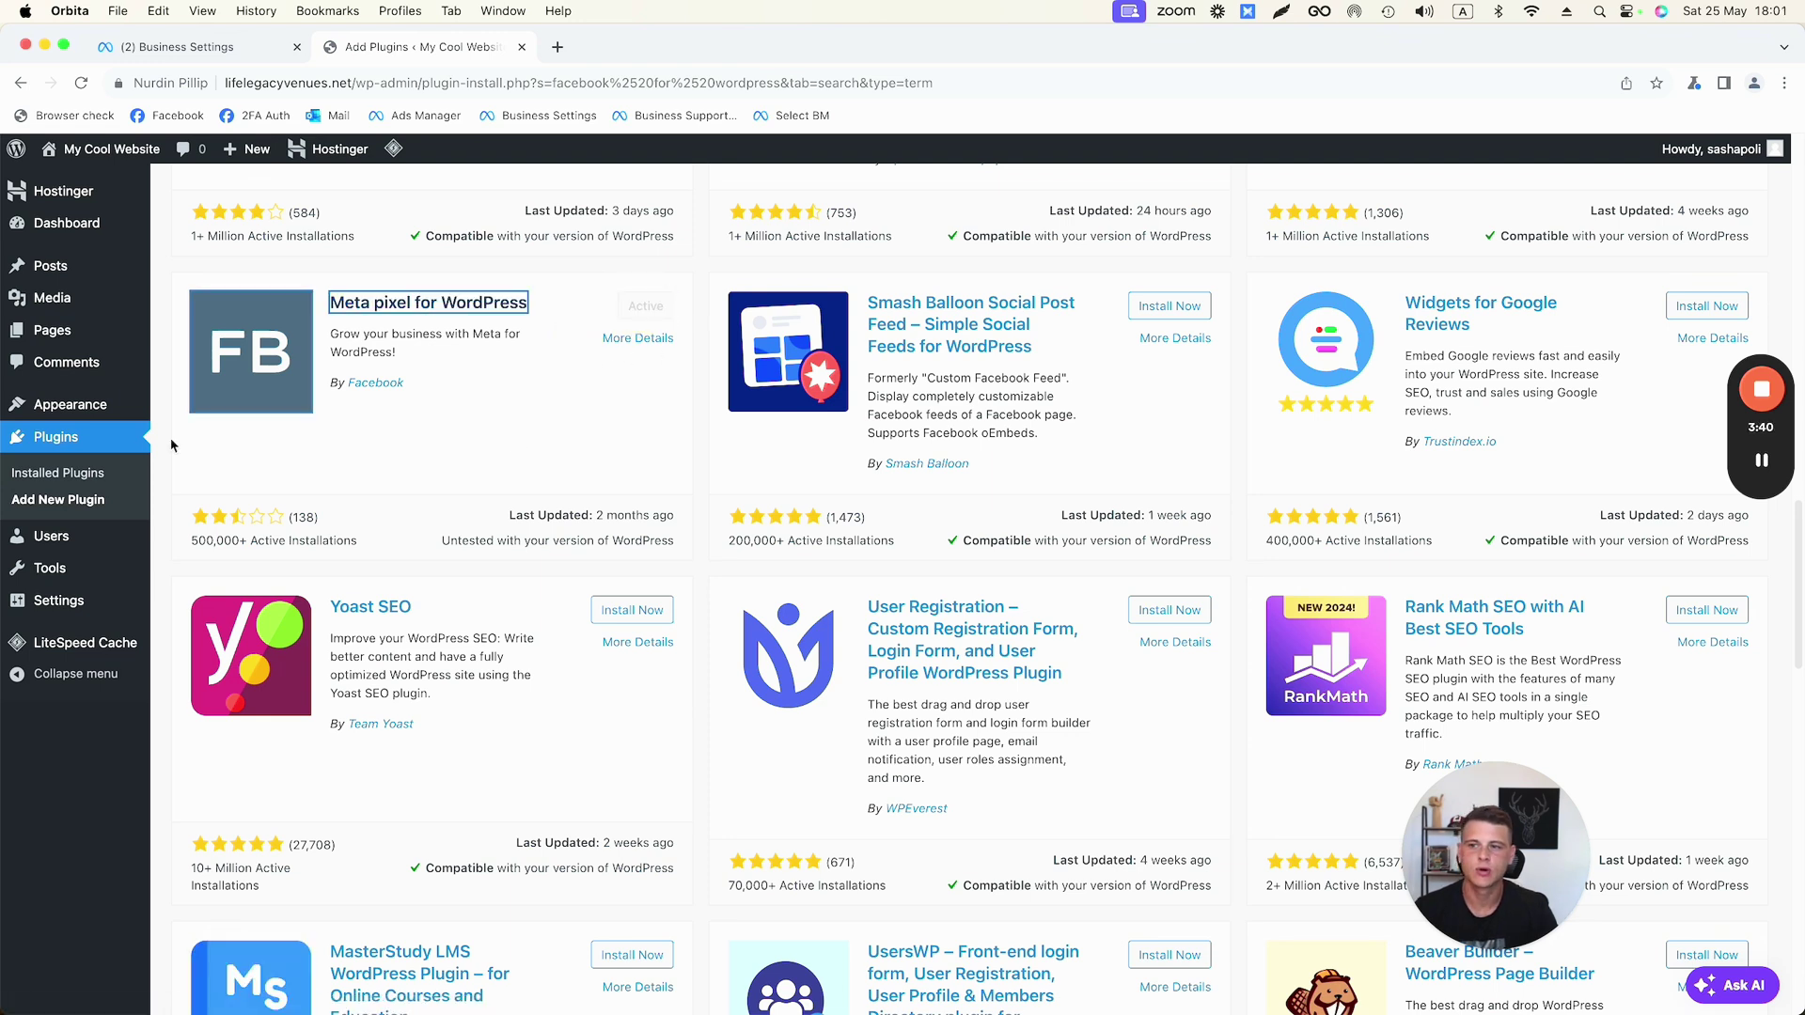
{"action": "left_click", "coordinate": [49, 436]}
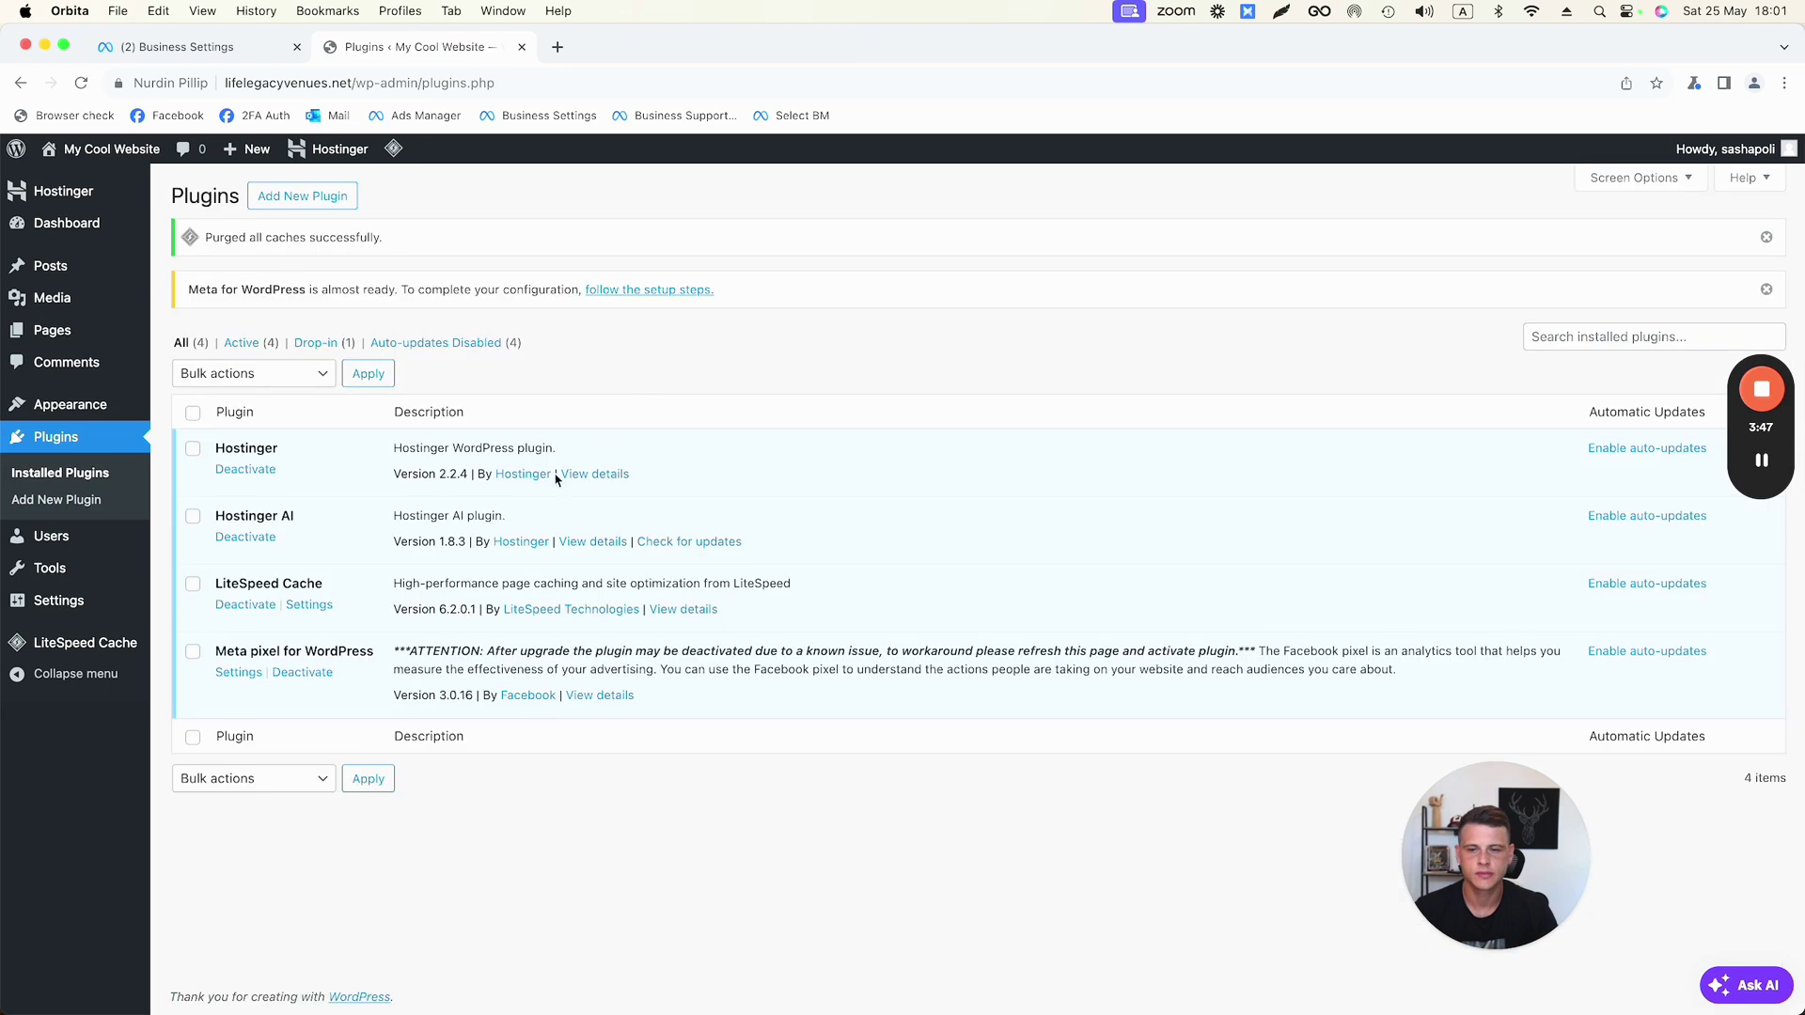
{"action": "left_click", "coordinate": [238, 674]}
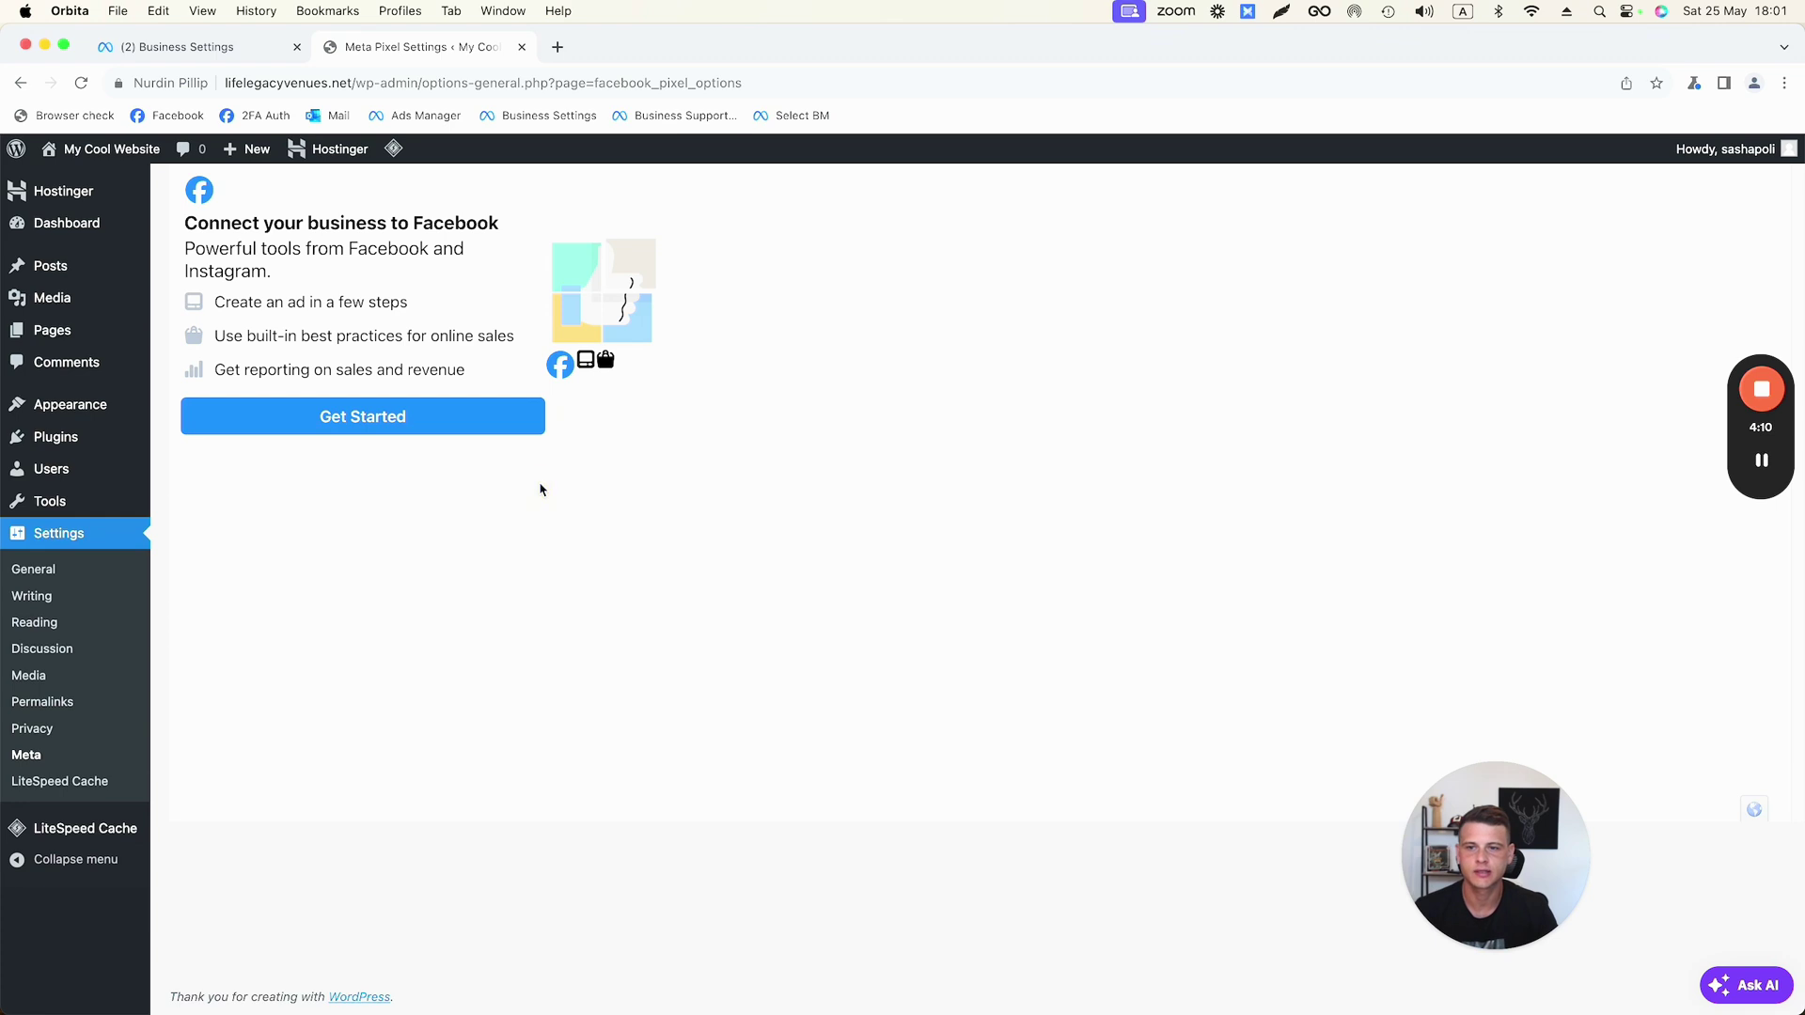
Start the Facebook connection with Get Started and sign in through to portfolio selection
{"action": "left_click", "coordinate": [343, 428]}
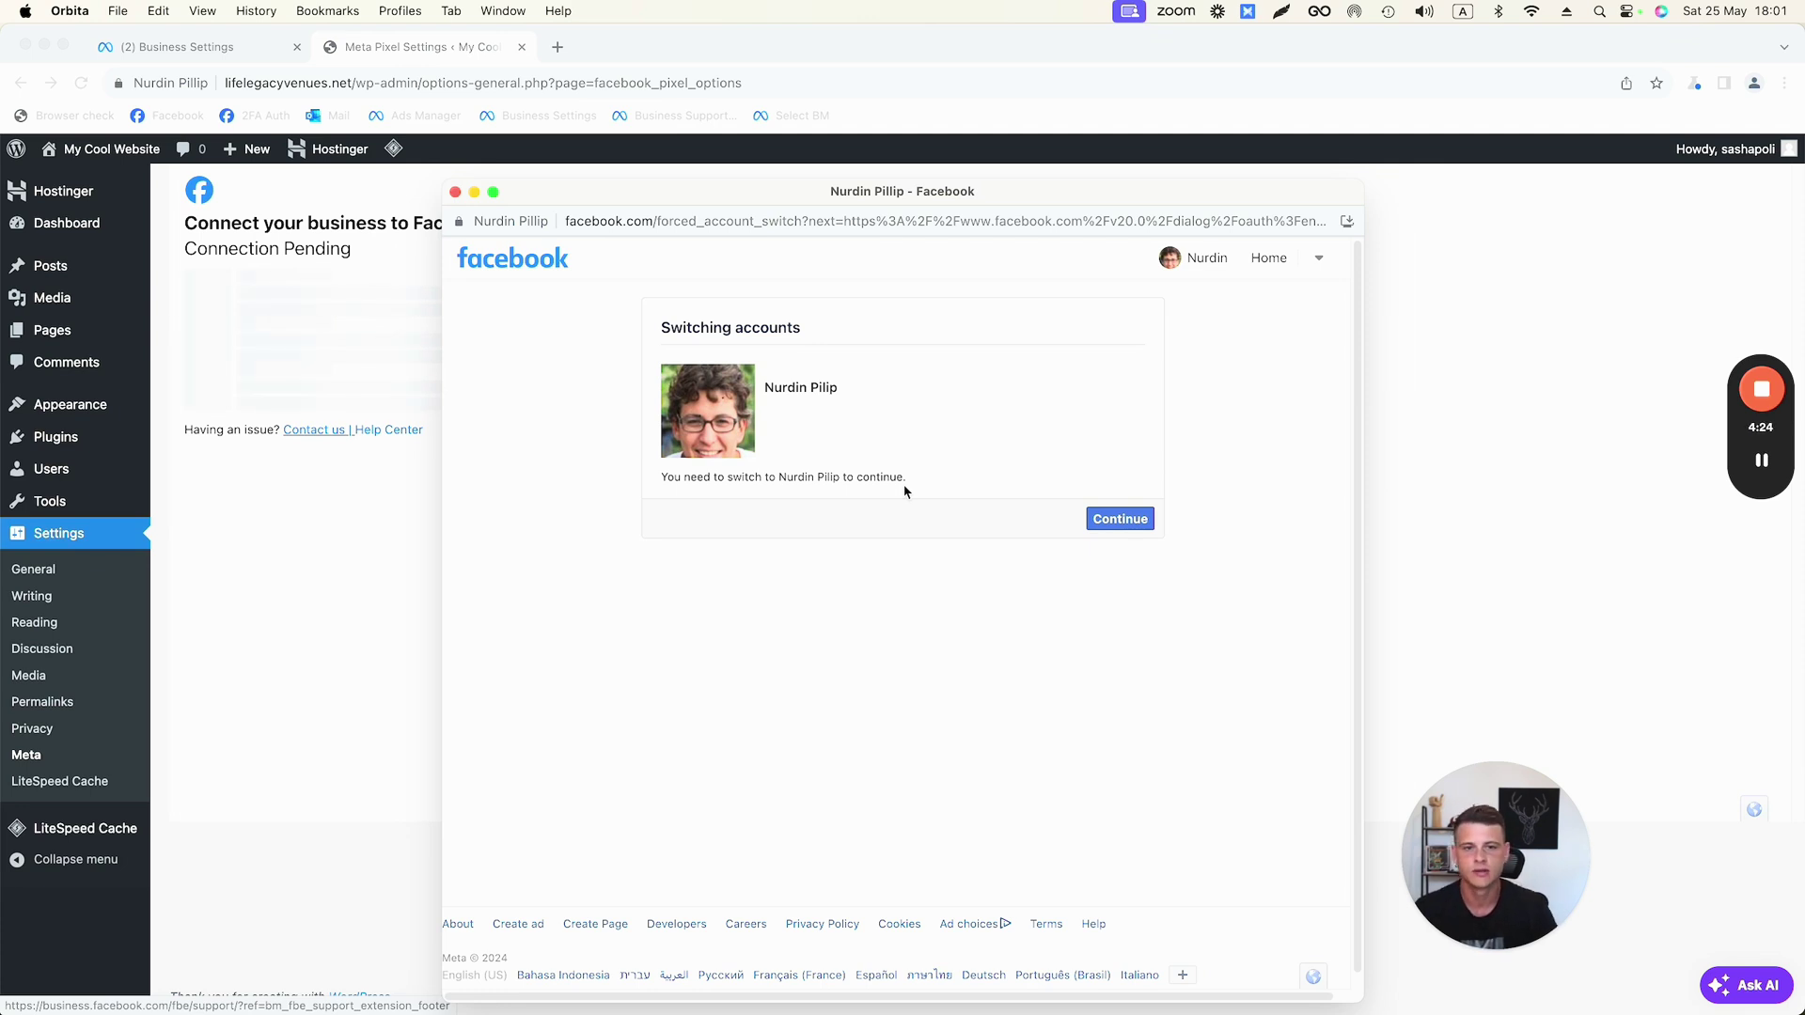
{"action": "left_click", "coordinate": [1108, 518]}
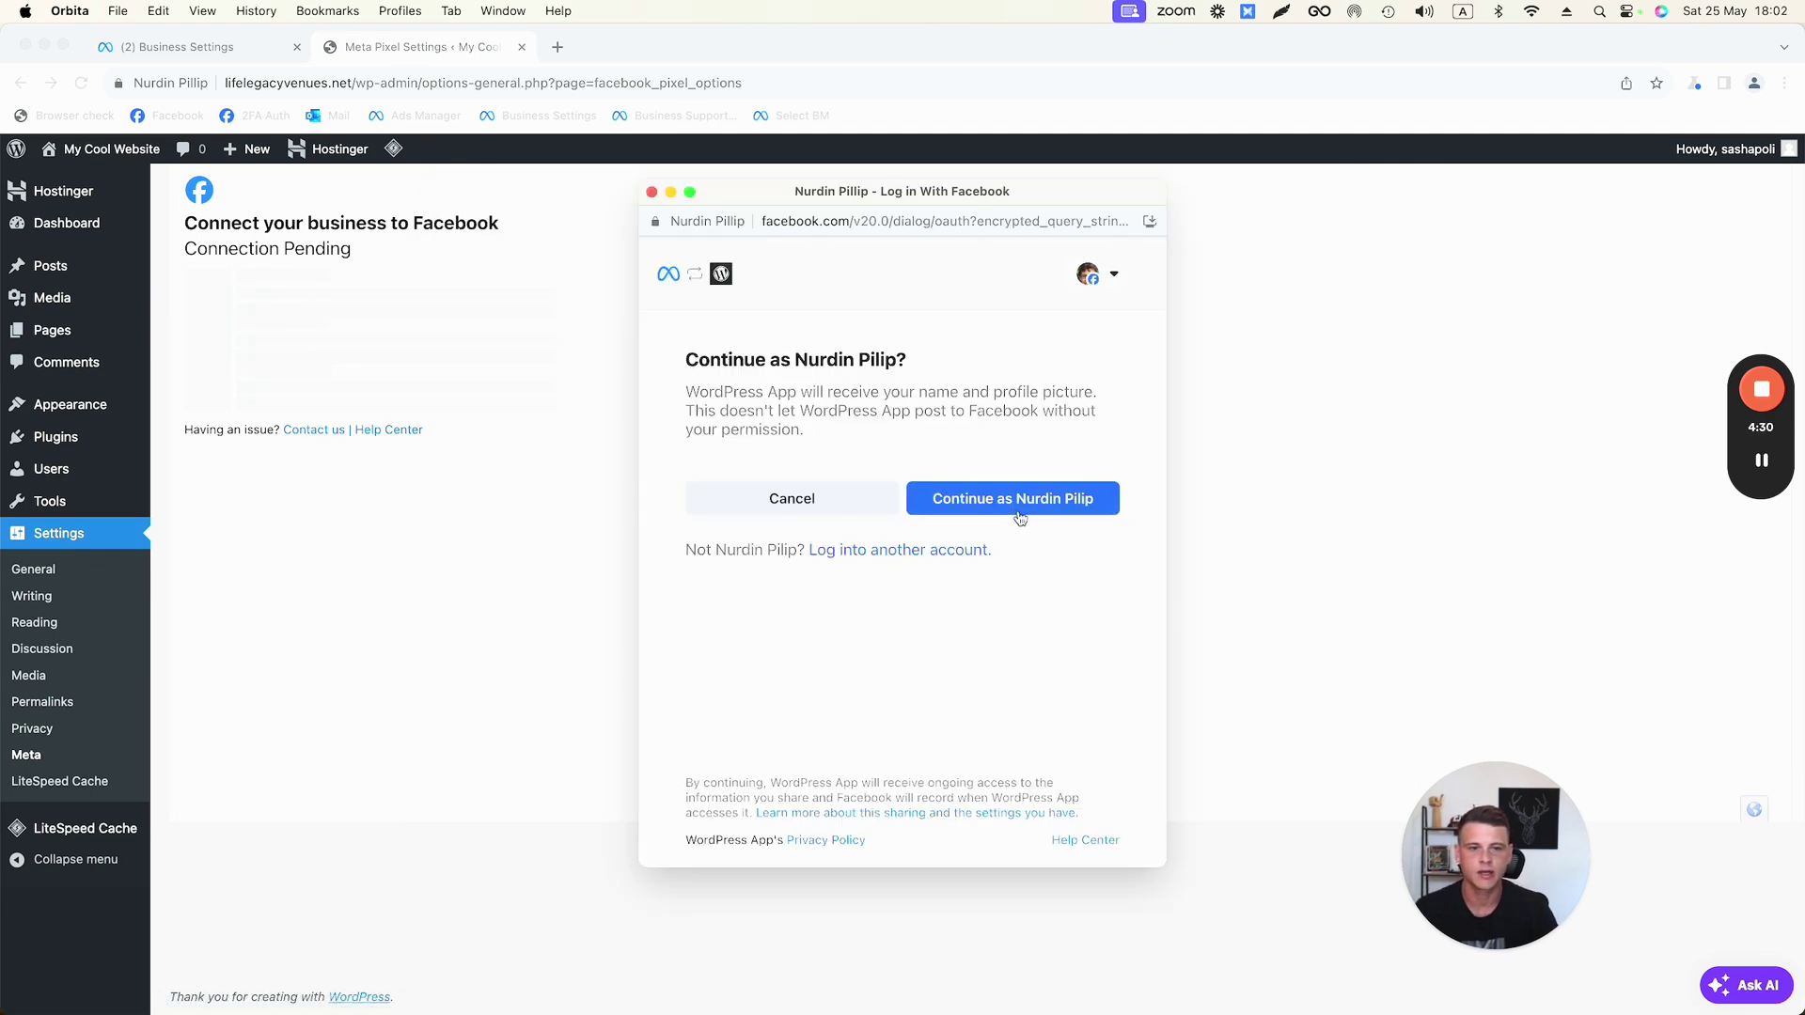
{"action": "left_click", "coordinate": [1020, 518]}
{"action": "left_click", "coordinate": [985, 813]}
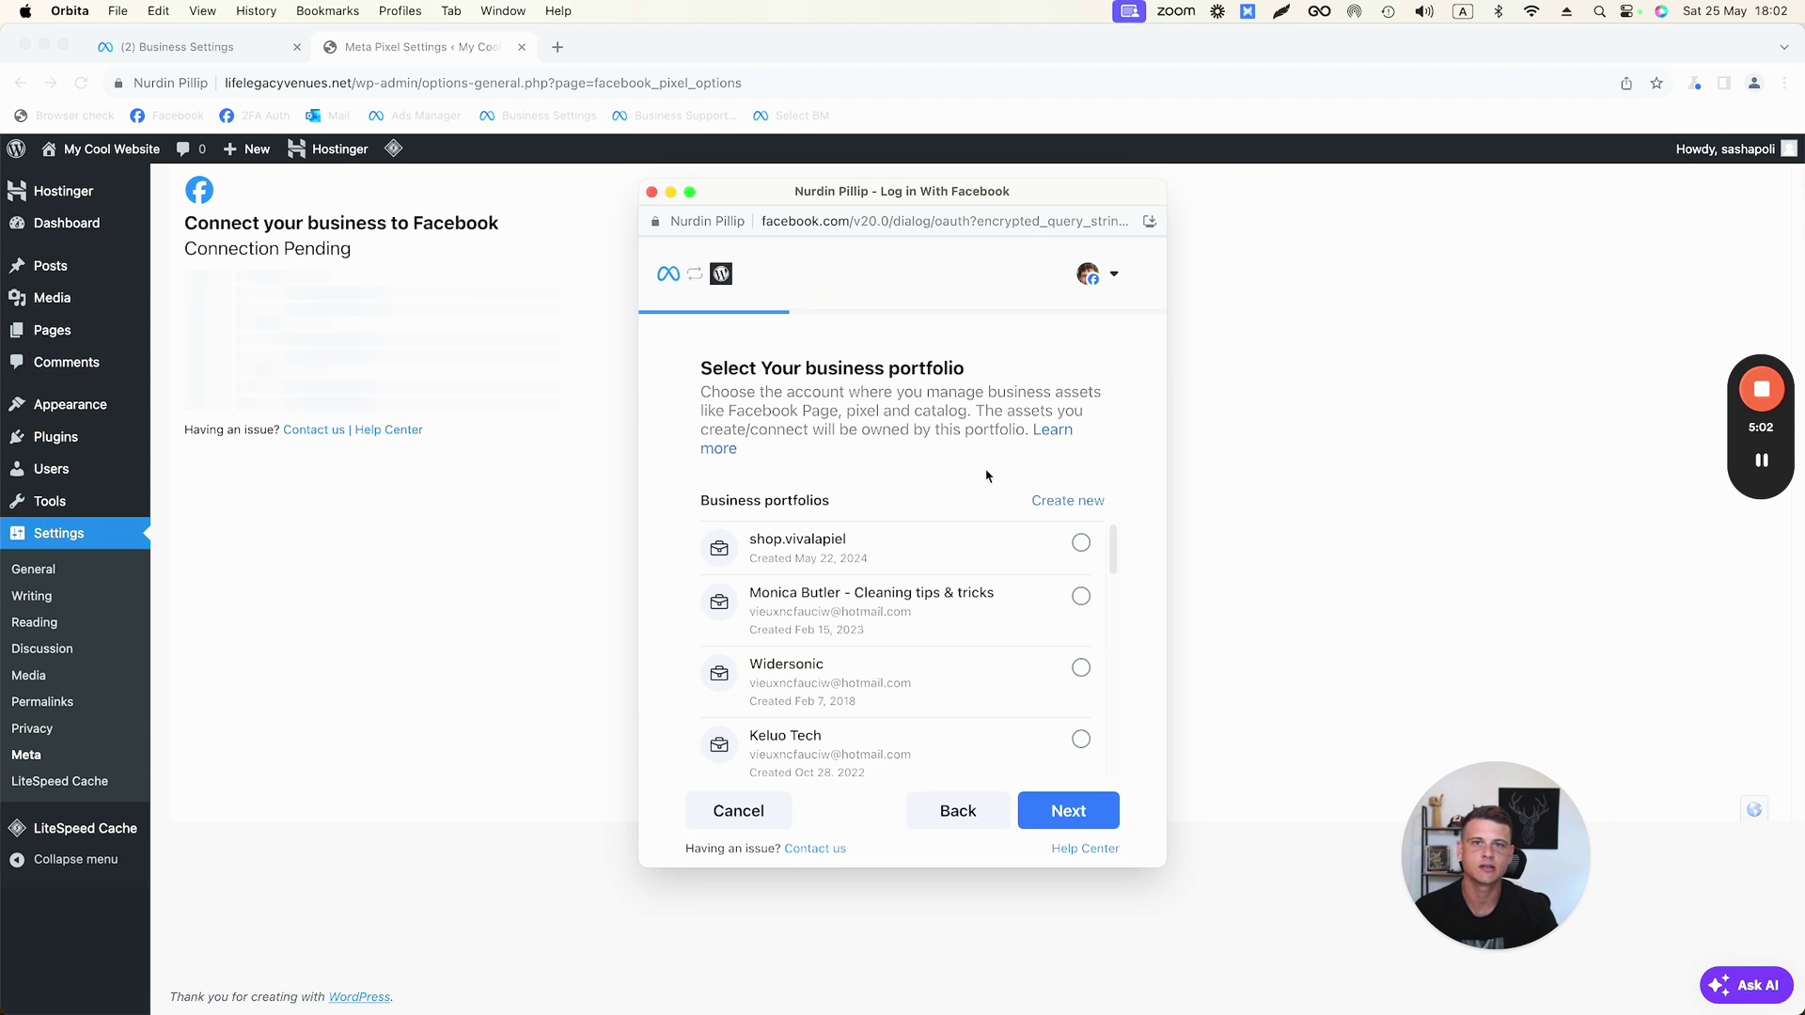
Choose the Main BM business portfolio and the Viva La Piel Facebook Page
{"action": "scroll", "coordinate": [925, 541], "scroll_direction": "down", "scroll_amount": 5}
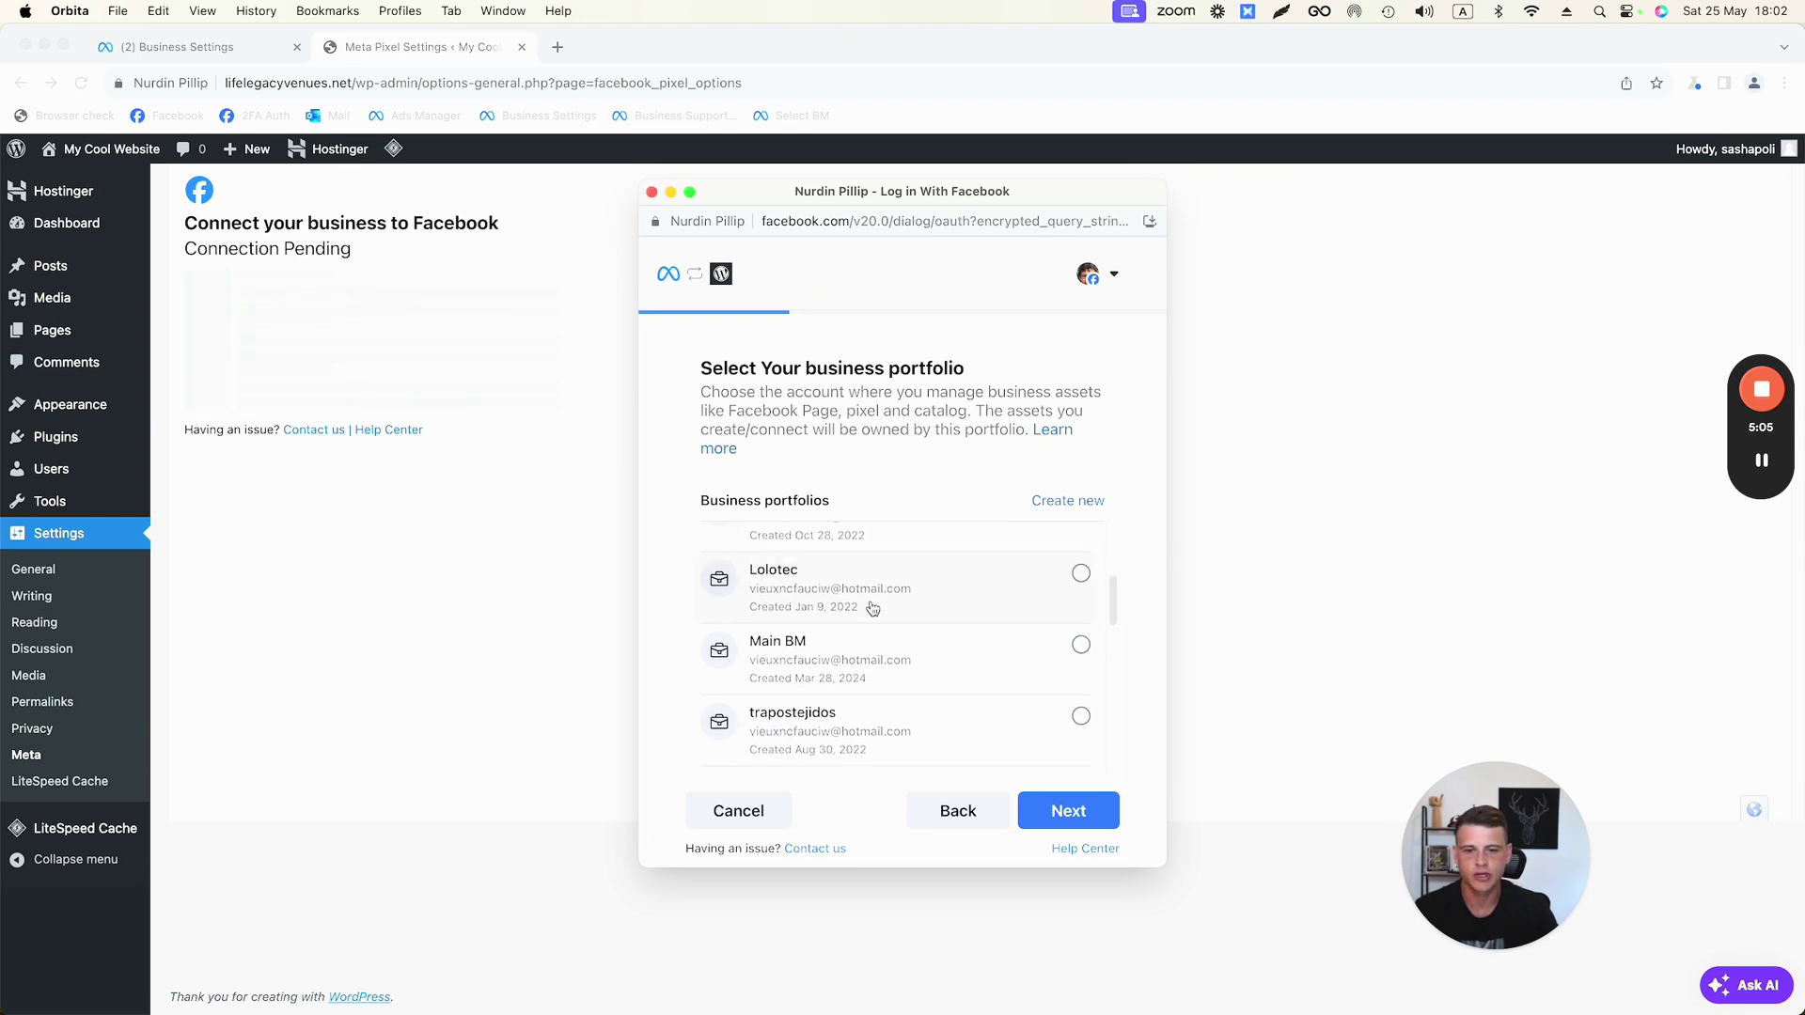
{"action": "left_click", "coordinate": [1079, 641]}
{"action": "left_click", "coordinate": [1063, 811]}
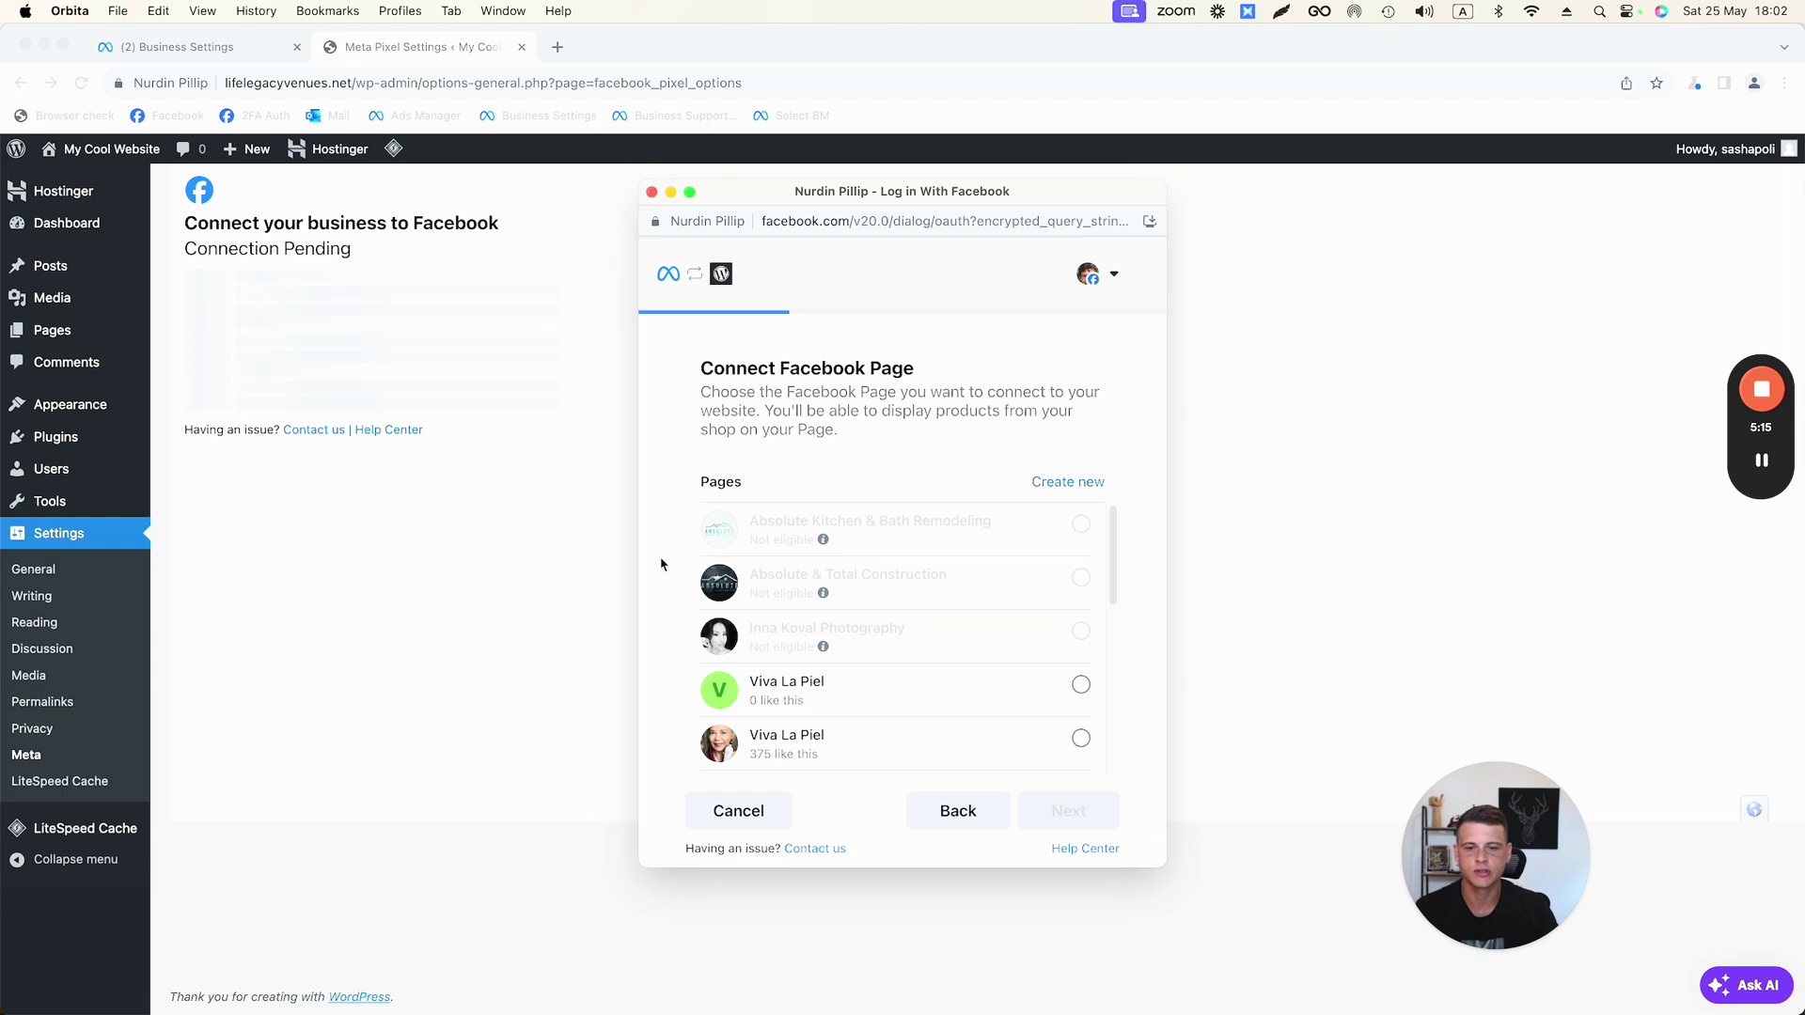
{"action": "left_click", "coordinate": [1081, 685]}
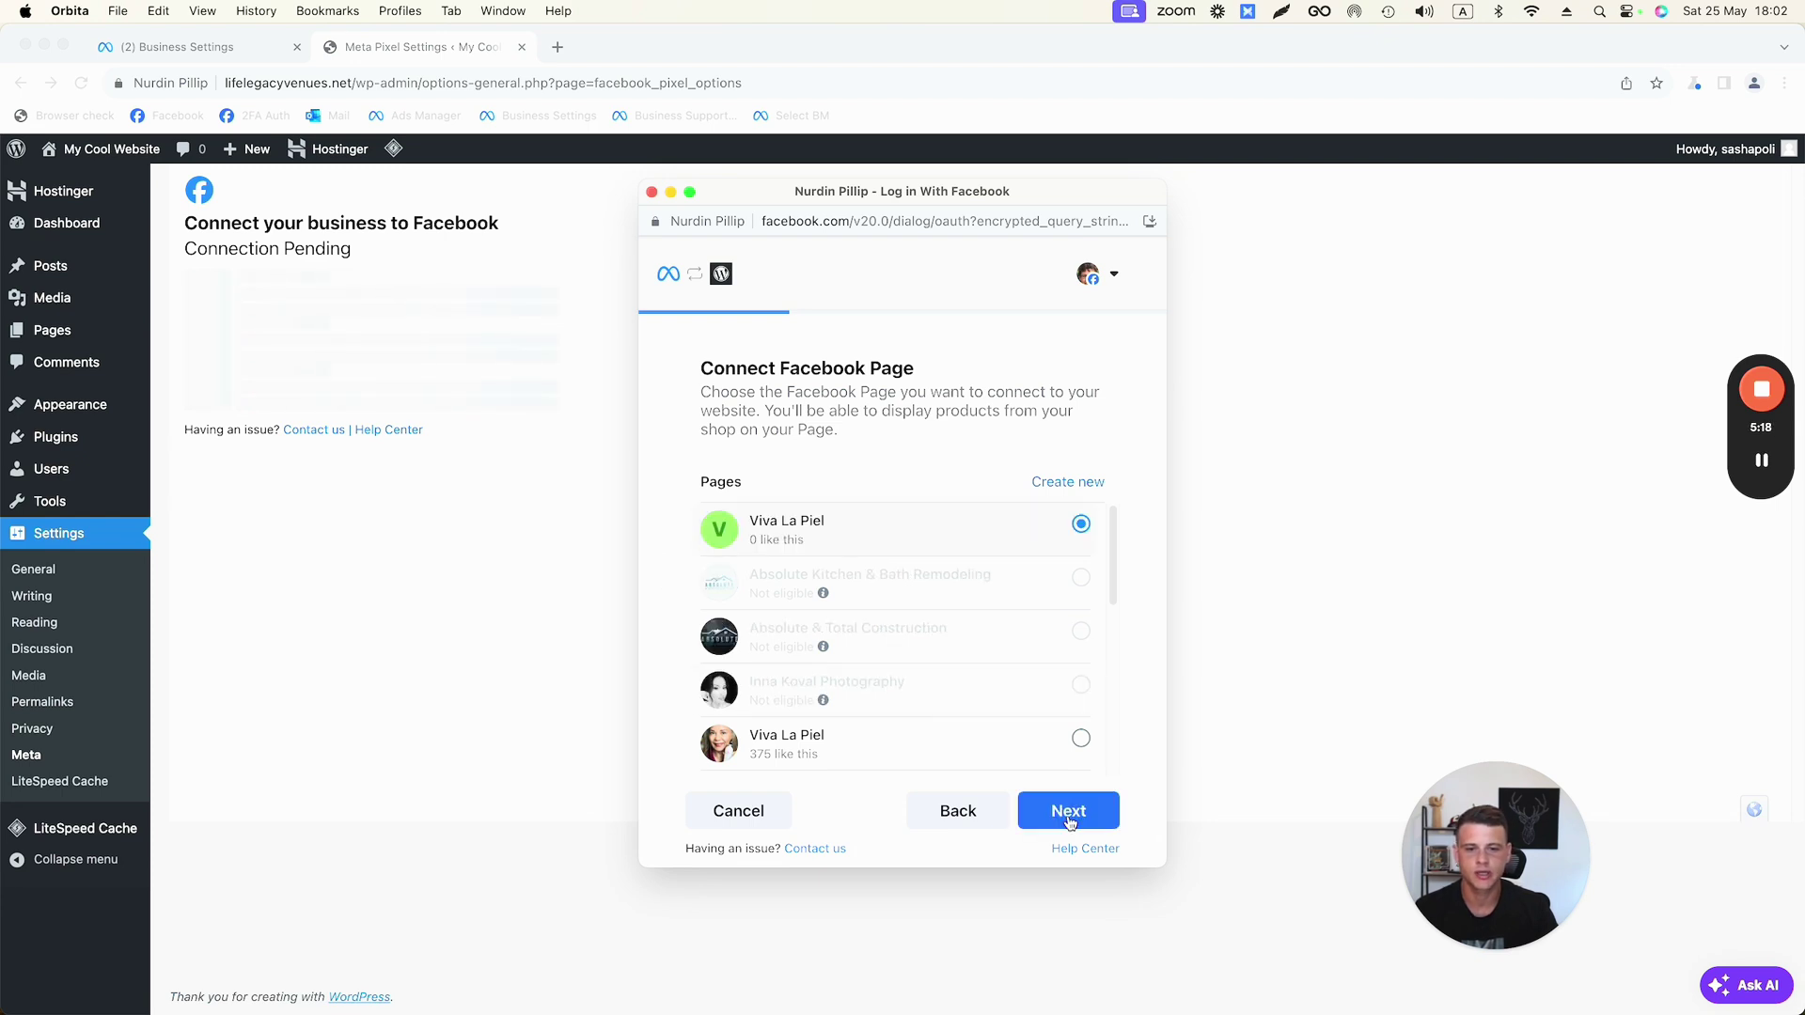
{"action": "left_click", "coordinate": [1068, 811]}
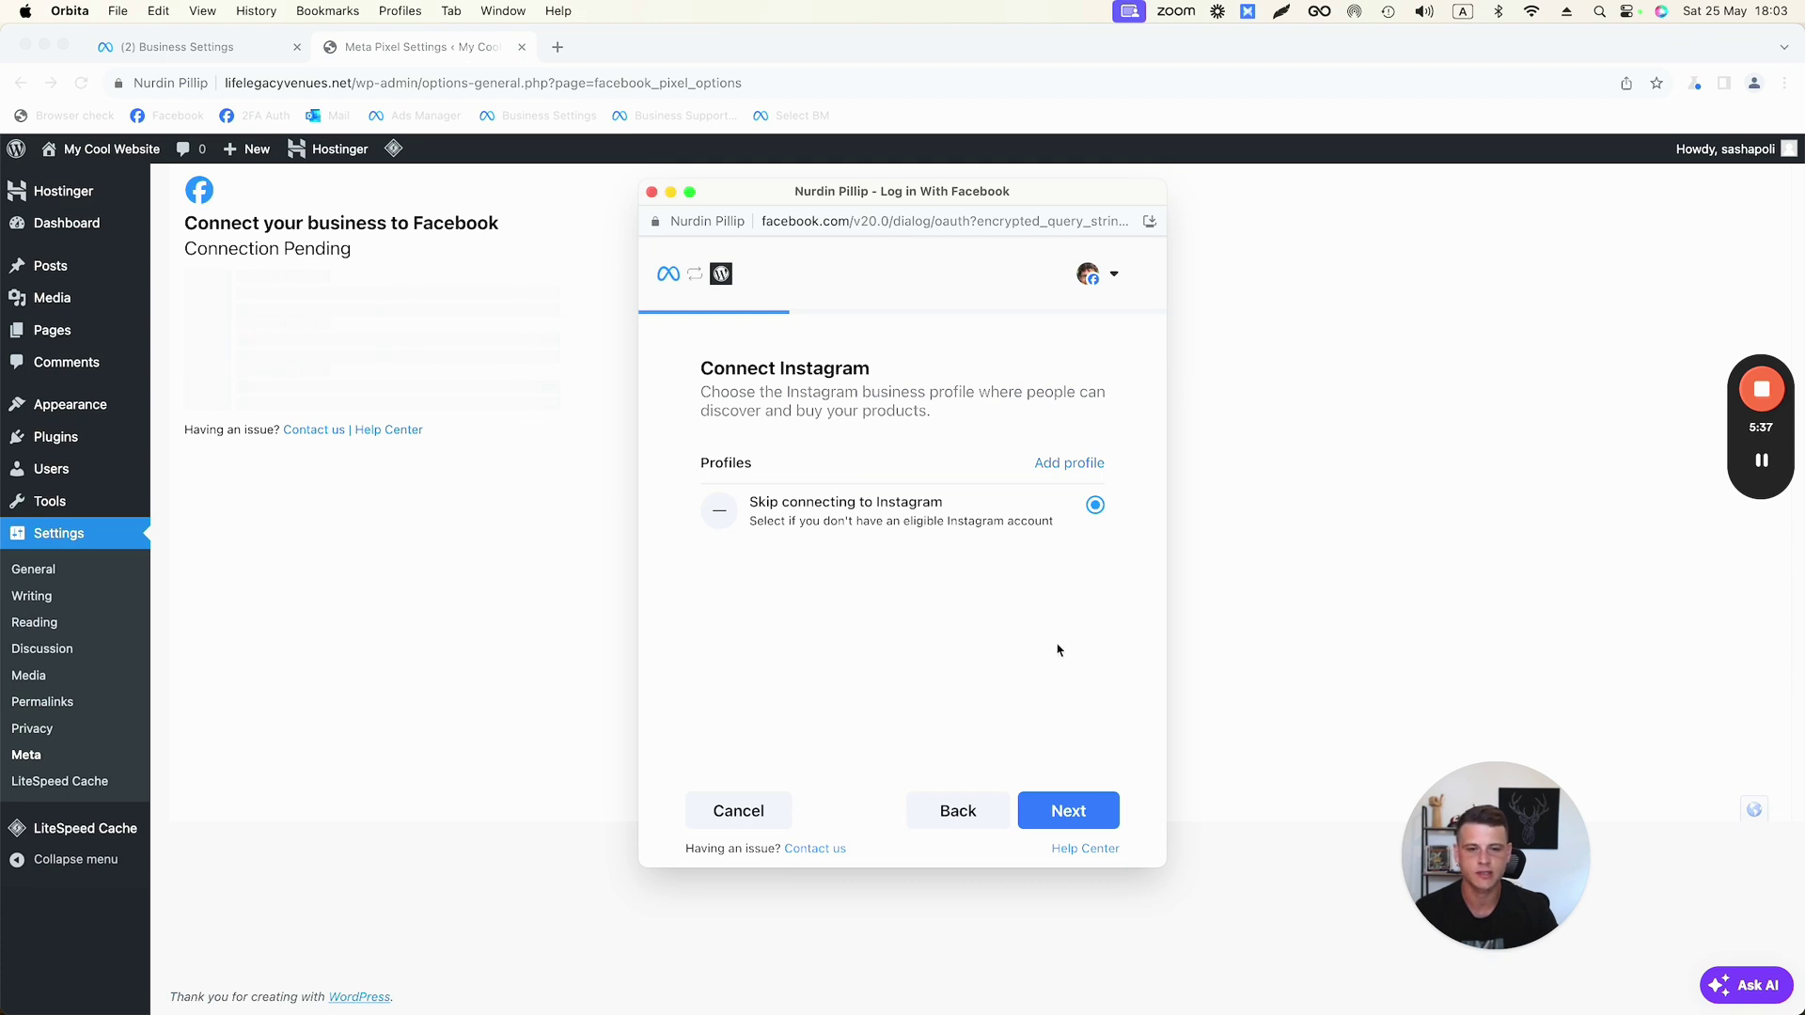
Skip Instagram and select DEMO Pixel as the pixel to connect
{"action": "left_click", "coordinate": [1076, 806]}
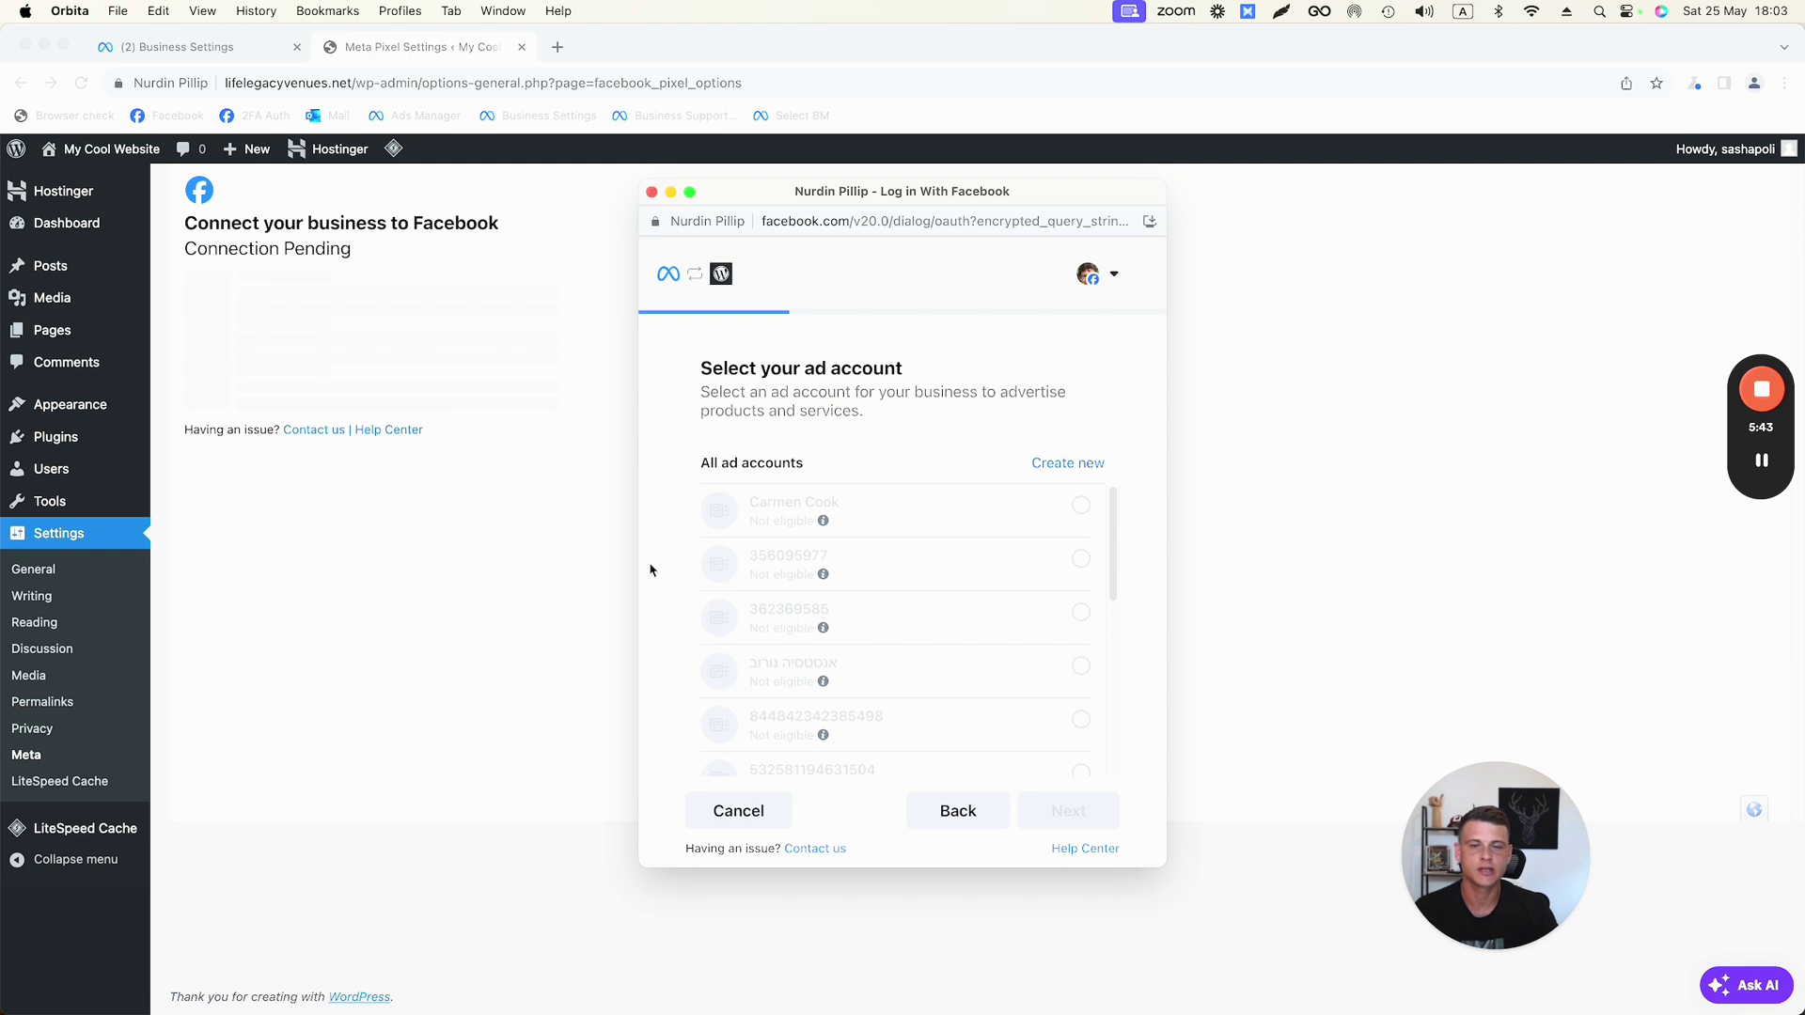
{"action": "scroll", "coordinate": [757, 573], "scroll_direction": "down", "scroll_amount": 5}
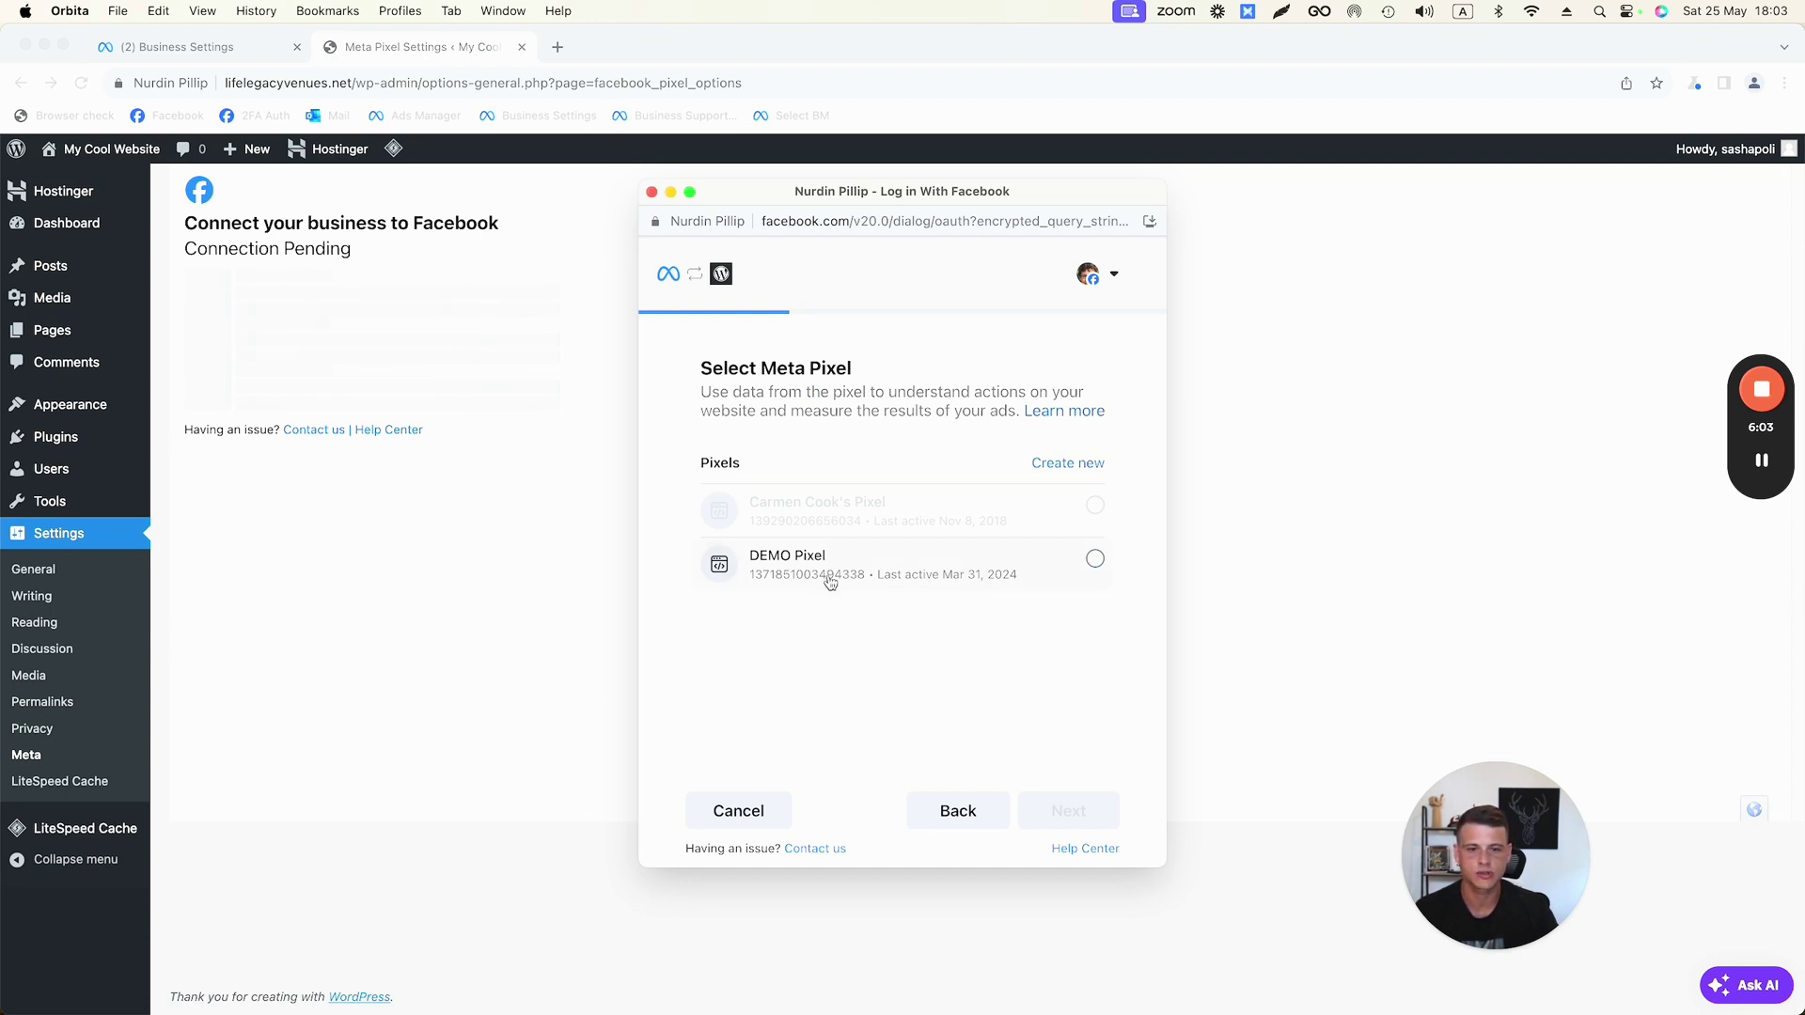
{"action": "left_click", "coordinate": [1095, 562]}
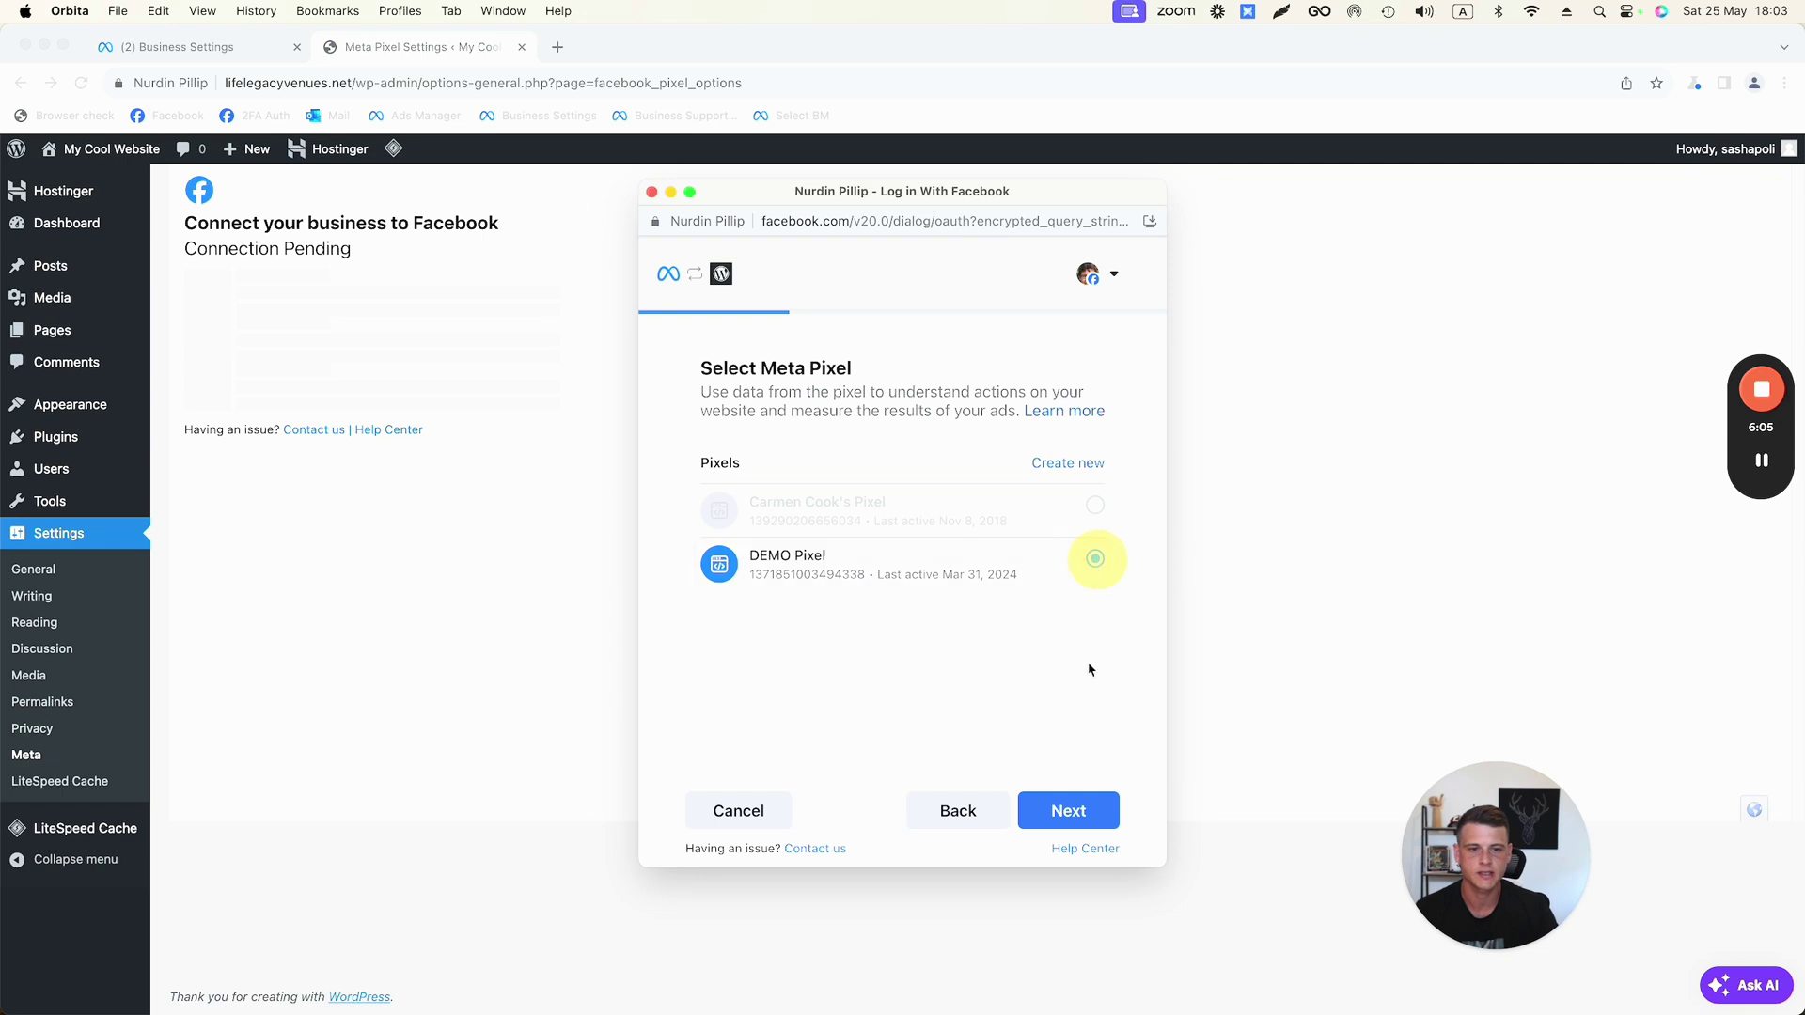
{"action": "left_click", "coordinate": [1070, 810]}
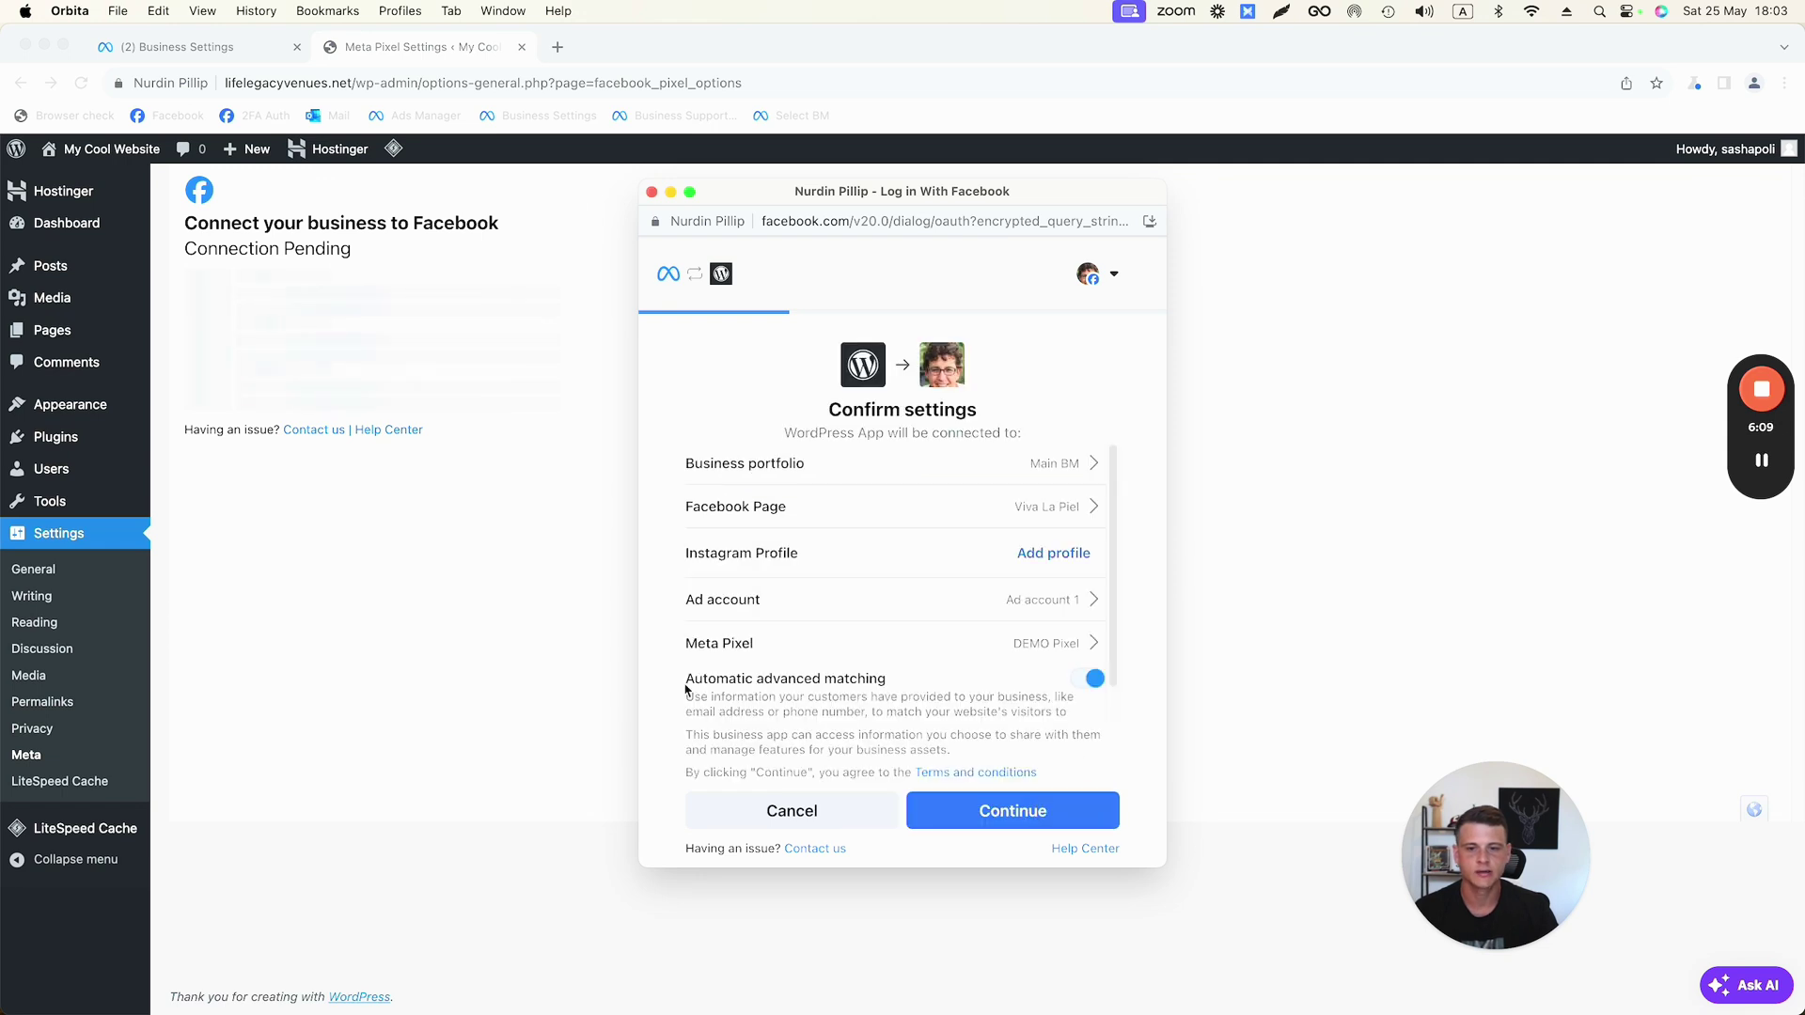
Review the Confirm settings summary for Ad account 1 and DEMO Pixel, and accept it
{"action": "left_click_drag", "start_coordinate": [686, 679], "coordinate": [878, 684]}
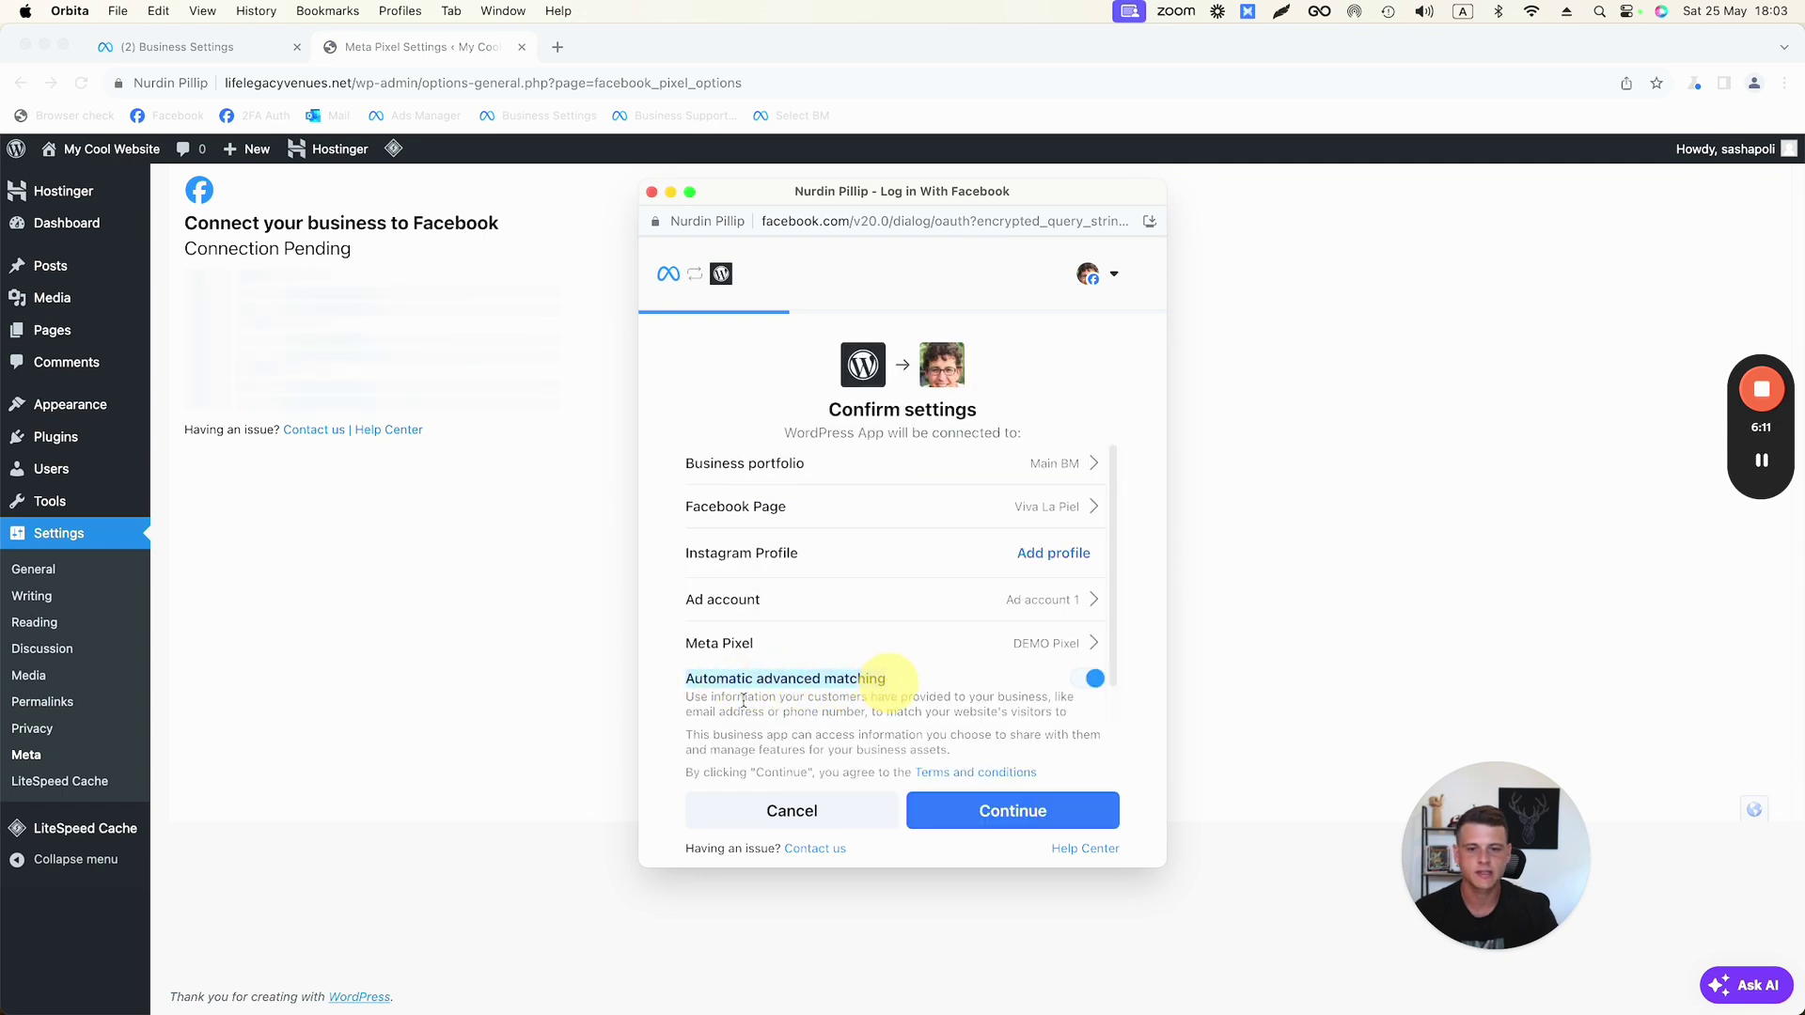
{"action": "left_click", "coordinate": [675, 688]}
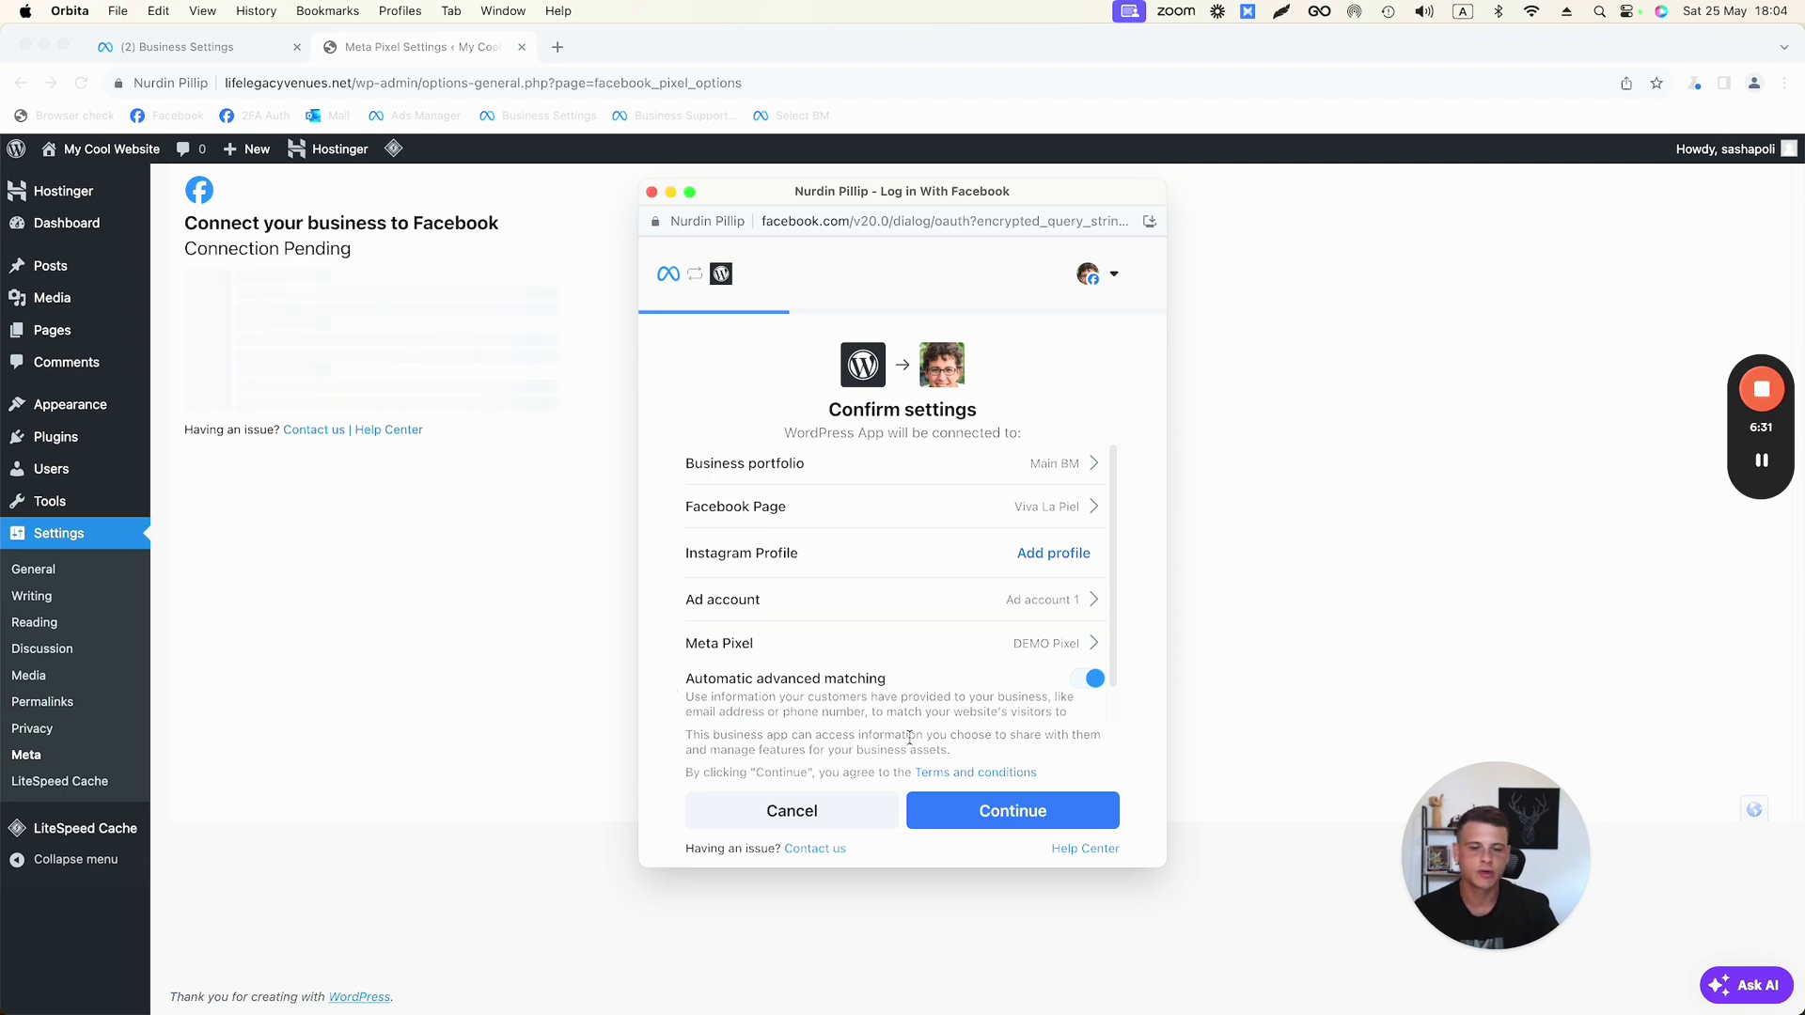
{"action": "left_click", "coordinate": [1016, 820]}
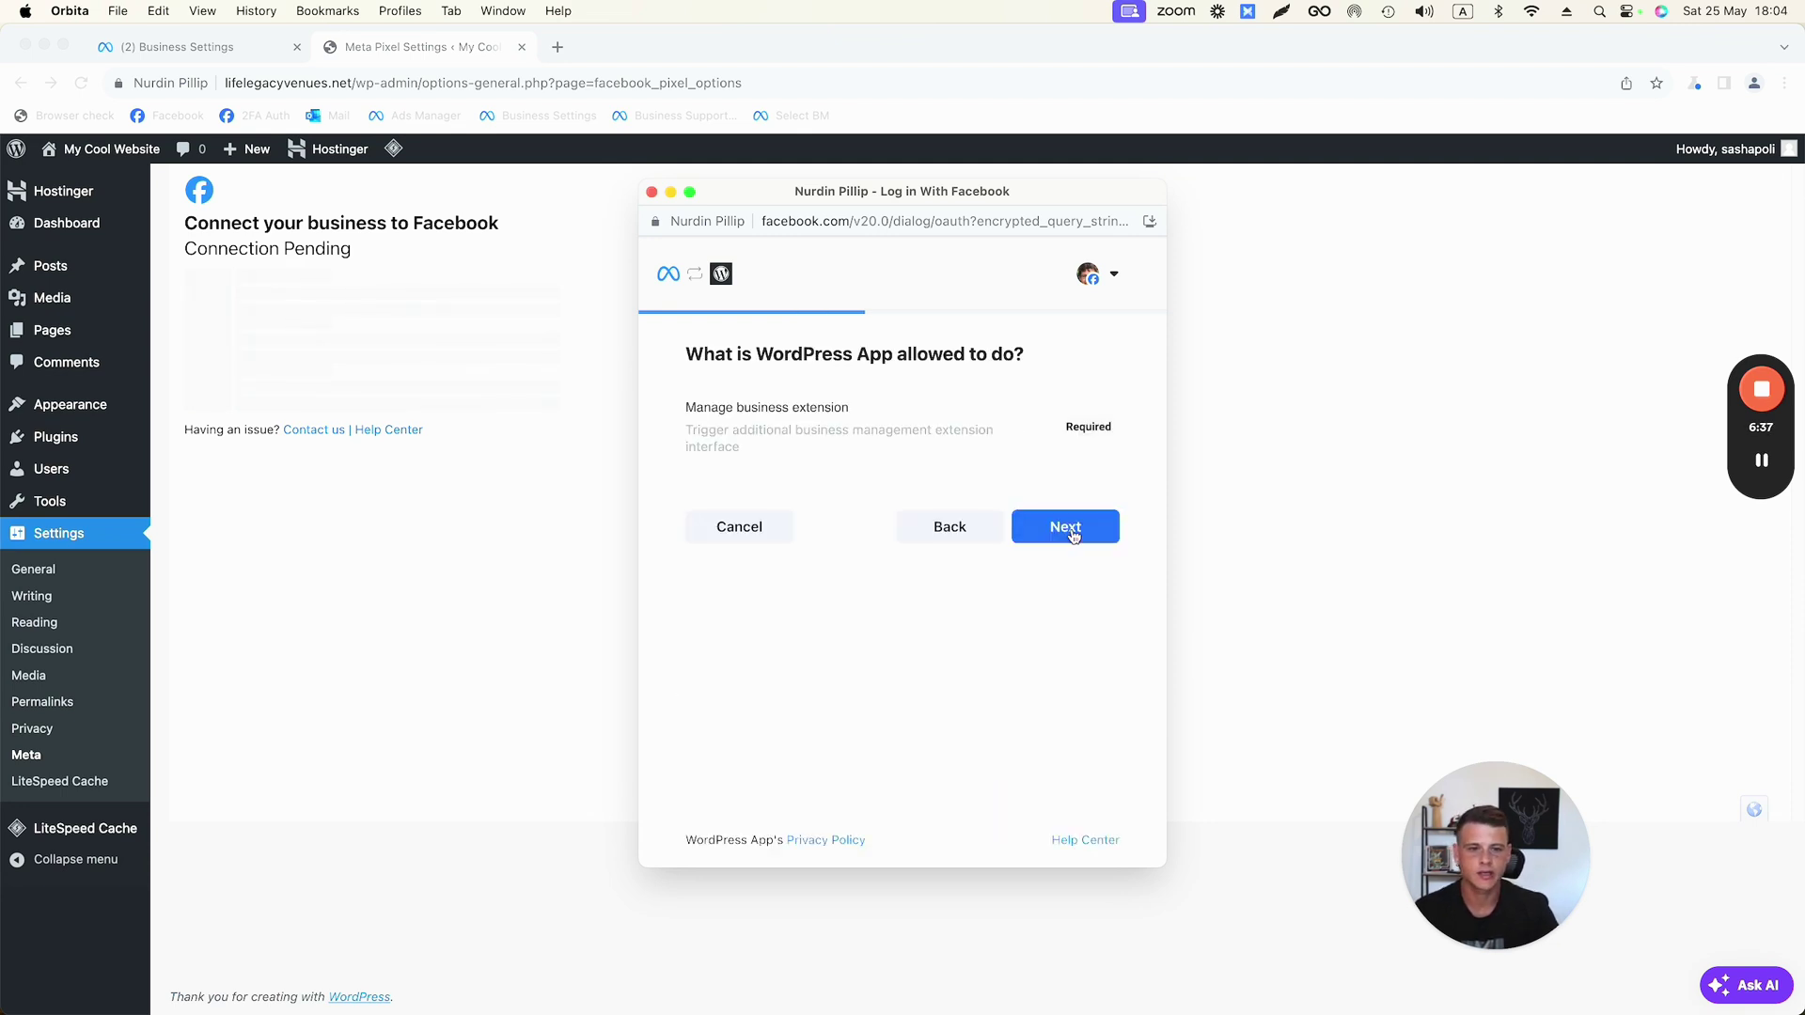
Finish the Facebook login, agree to share the token with this site, and confirm
{"action": "left_click", "coordinate": [1060, 528]}
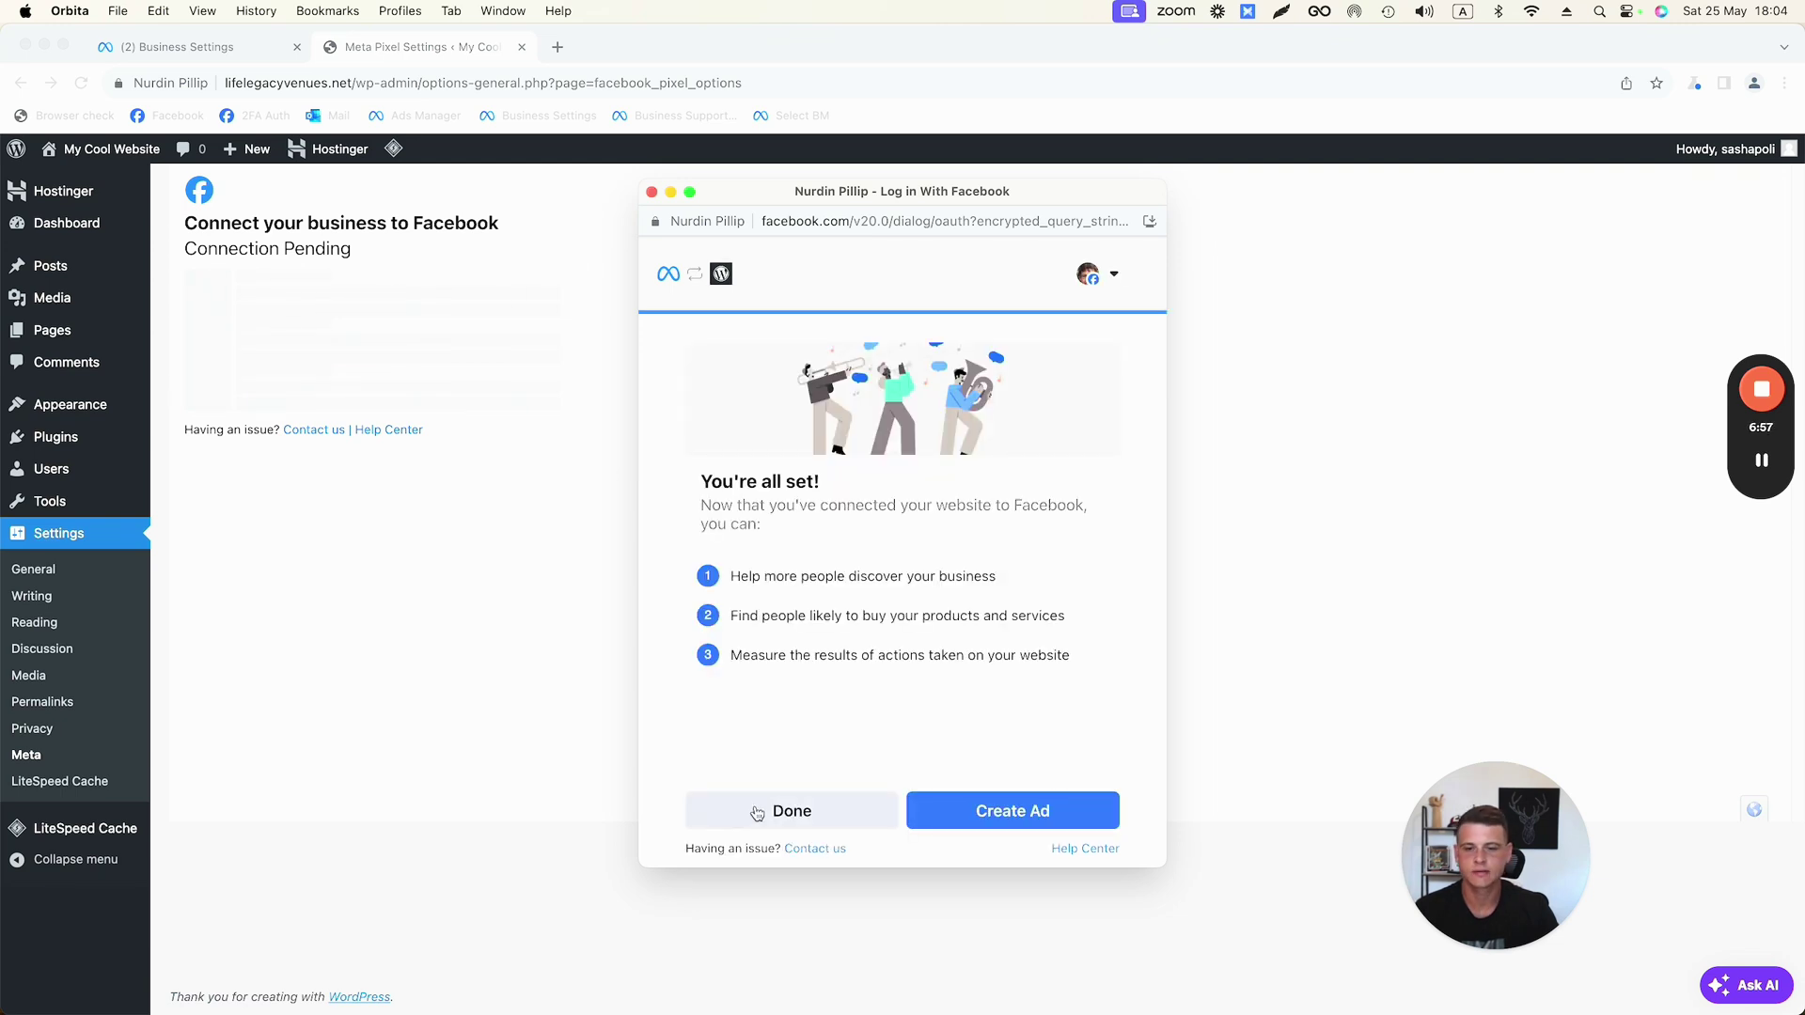
{"action": "left_click", "coordinate": [756, 812]}
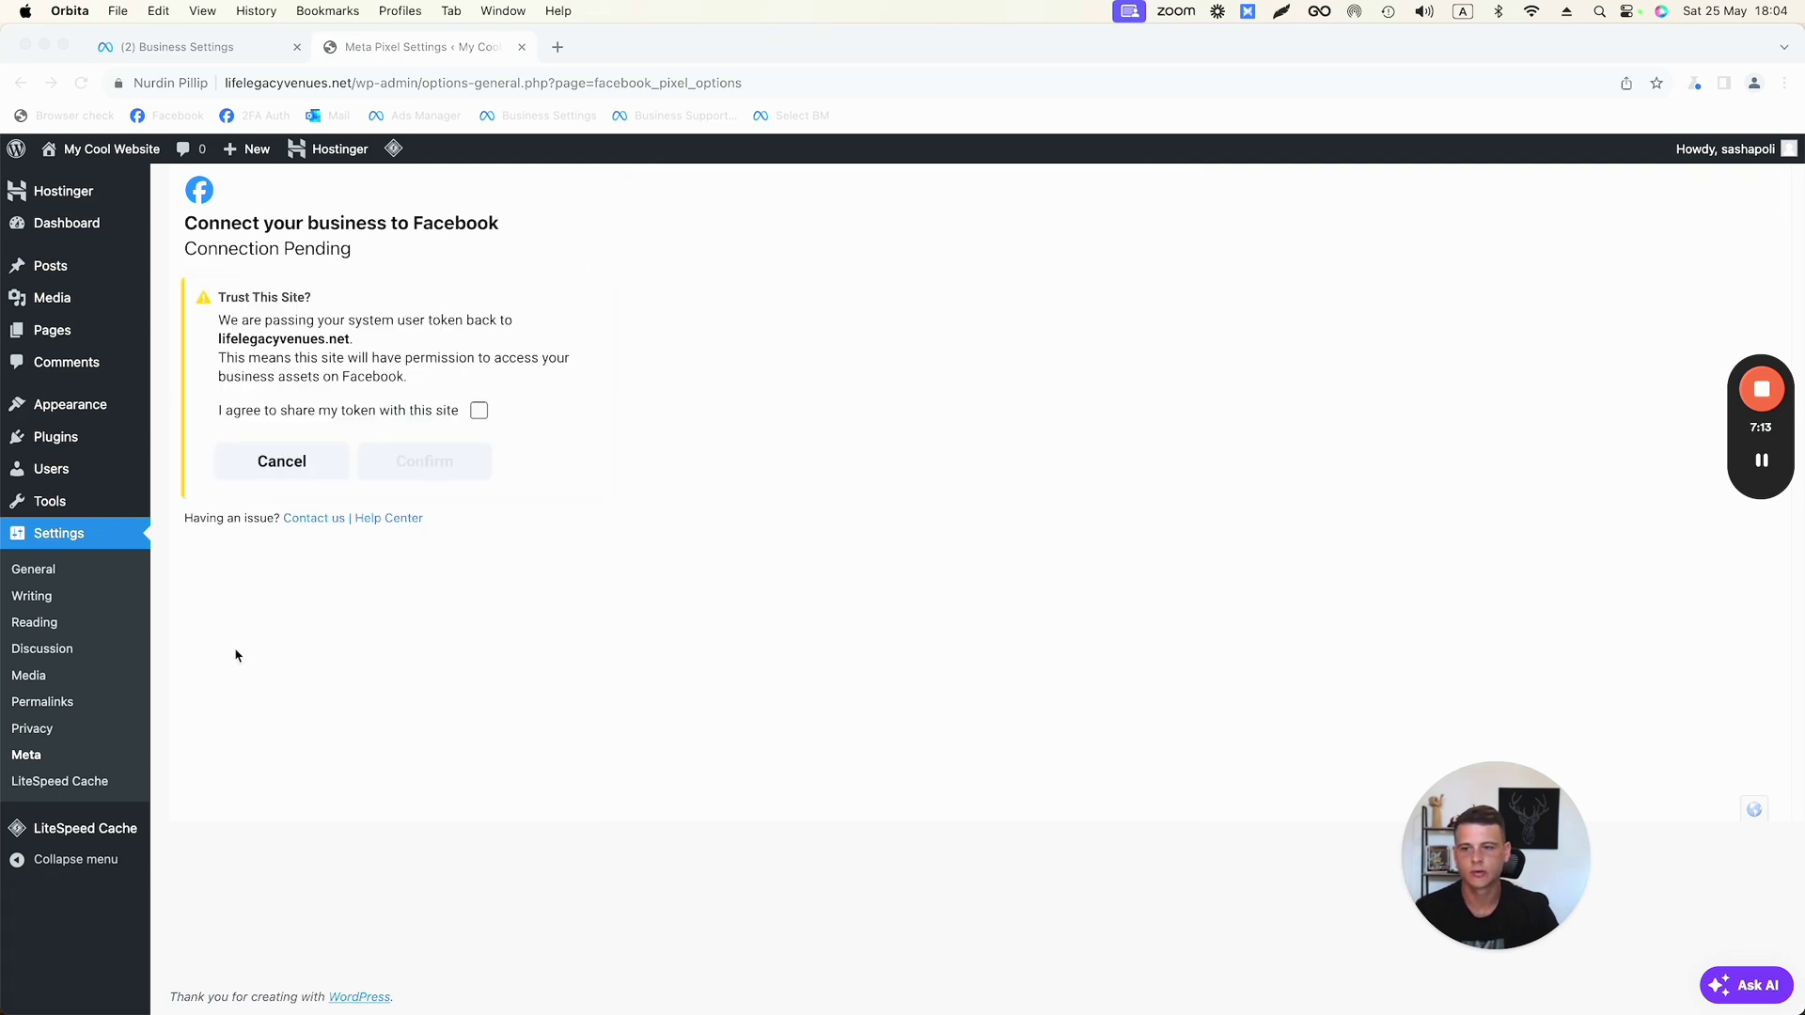
{"action": "left_click", "coordinate": [236, 655]}
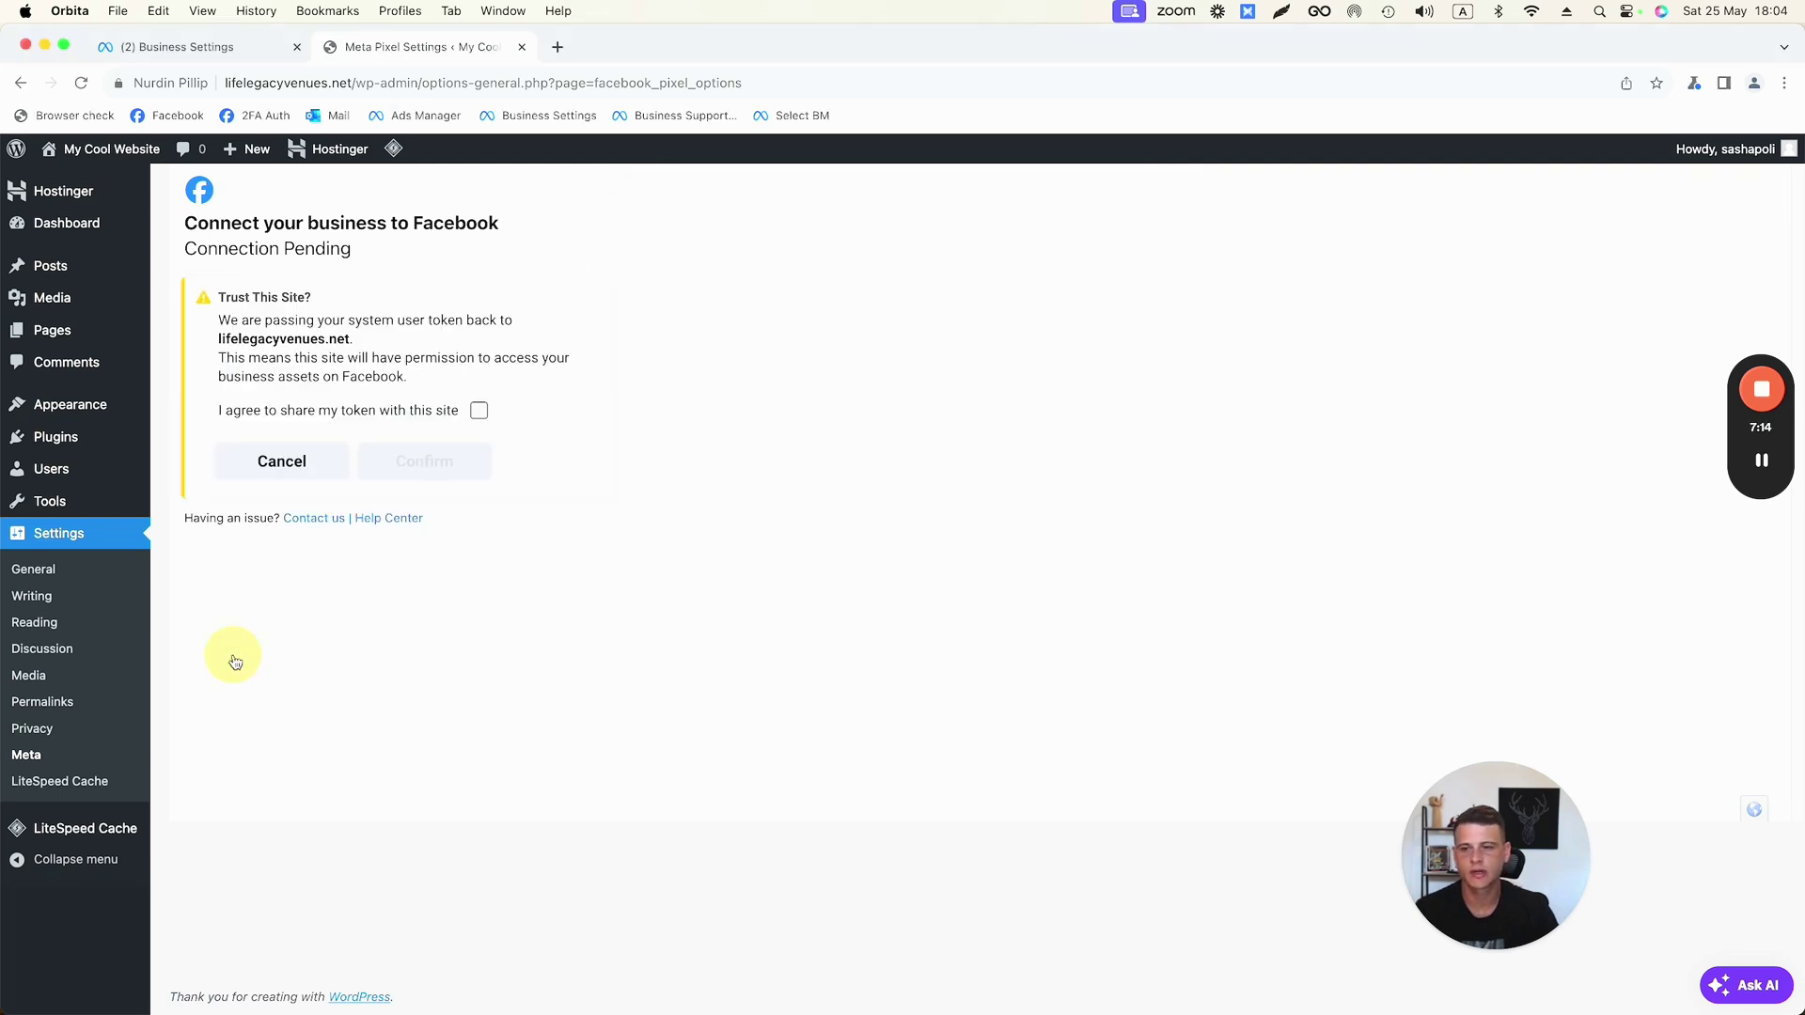
{"action": "left_click", "coordinate": [479, 410]}
{"action": "left_click", "coordinate": [414, 476]}
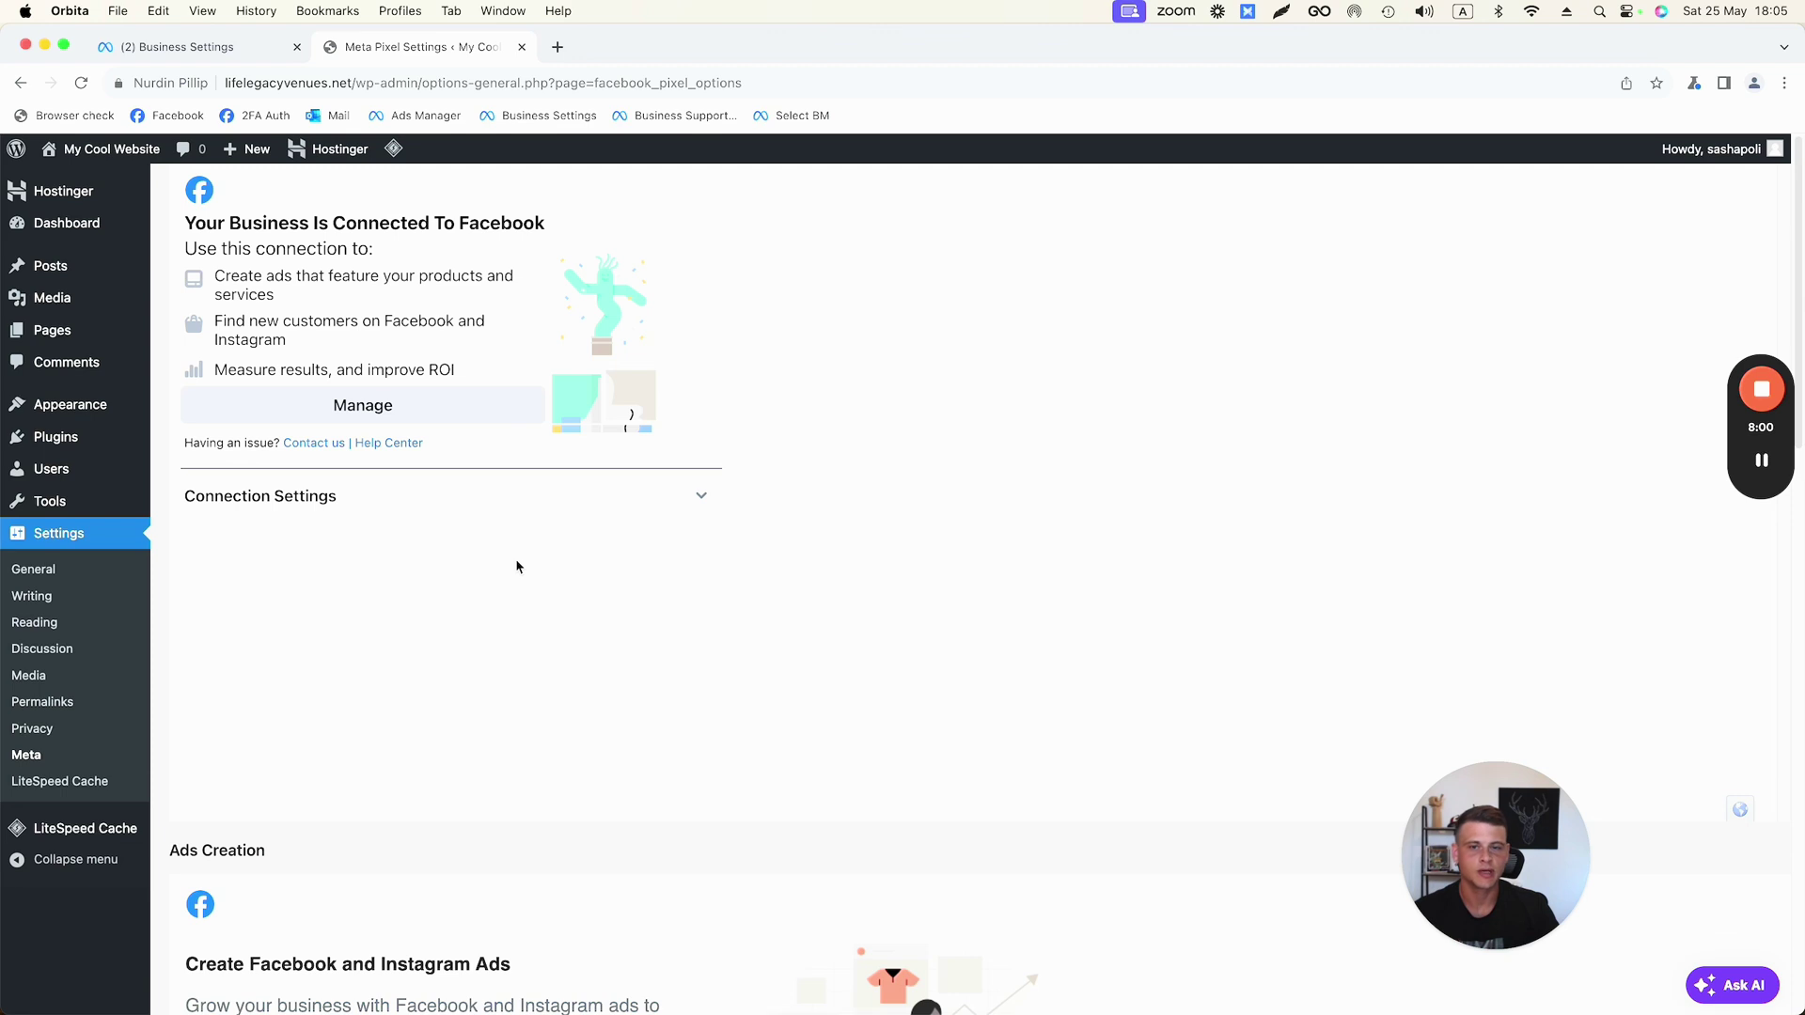
Open DEMO Pixel in Events Manager and scroll its Settings to the Conversions API section
{"action": "left_click", "coordinate": [212, 49]}
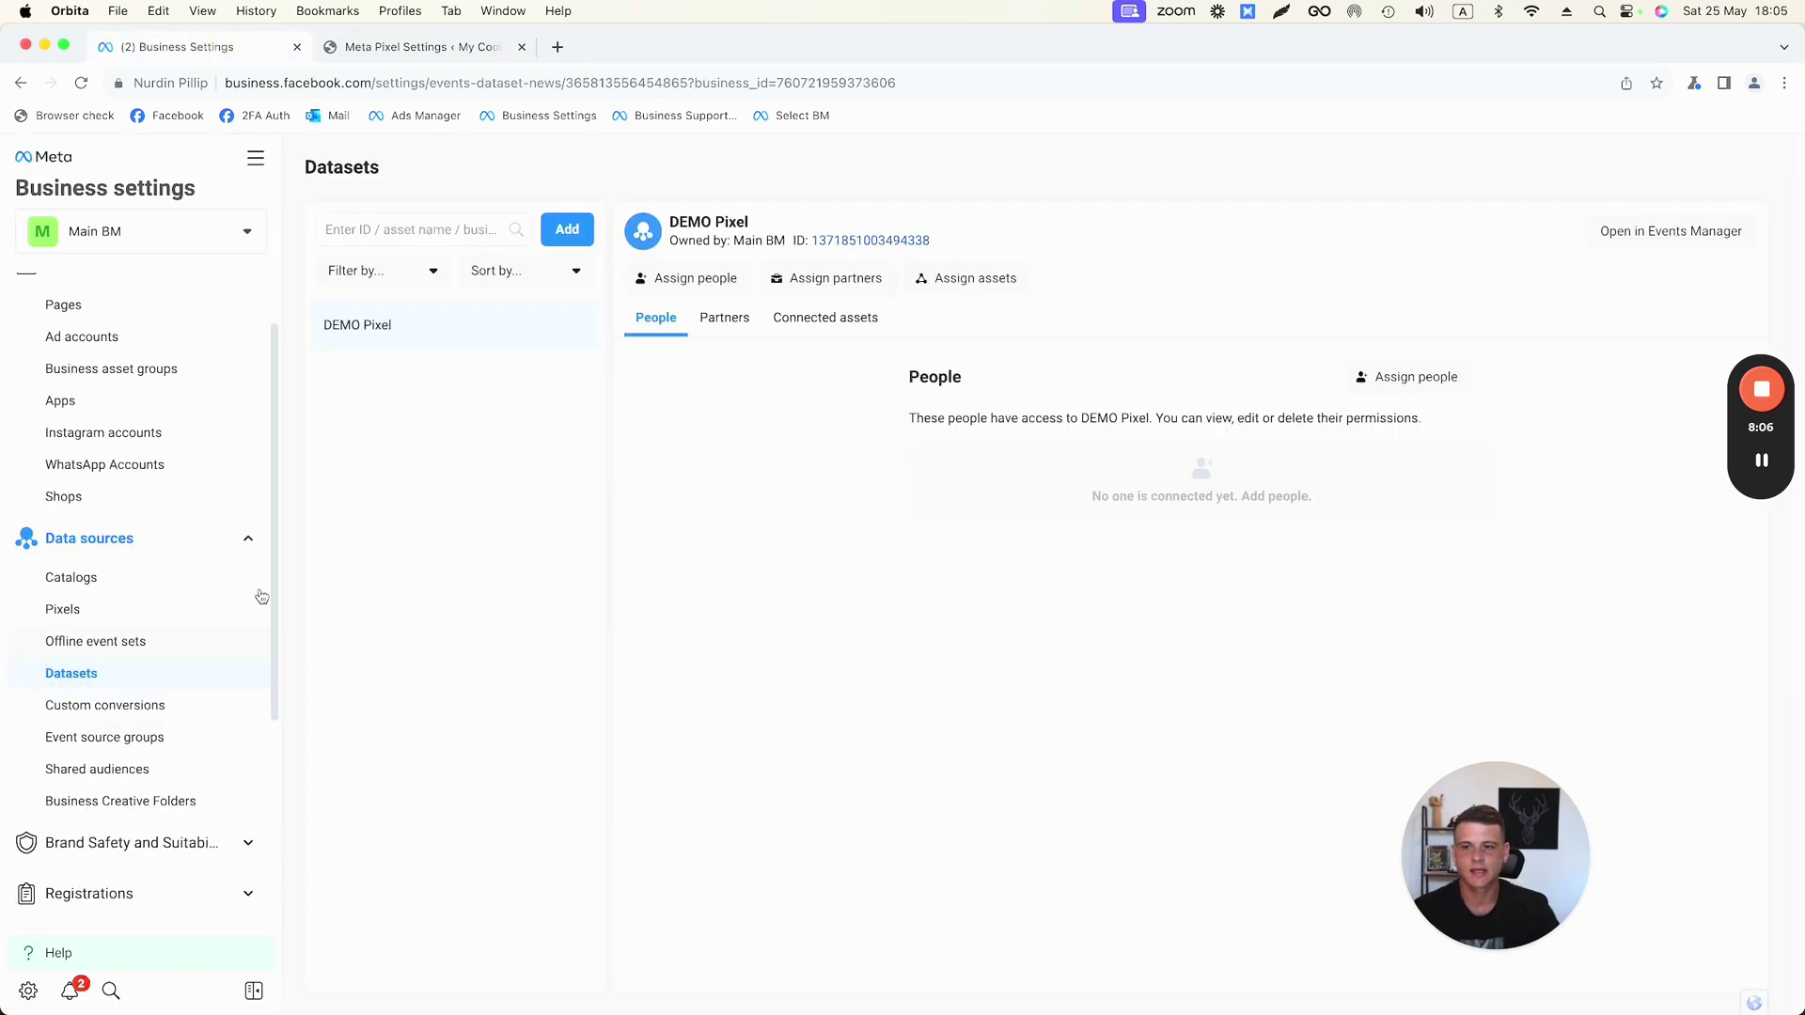
{"action": "left_click", "coordinate": [402, 342]}
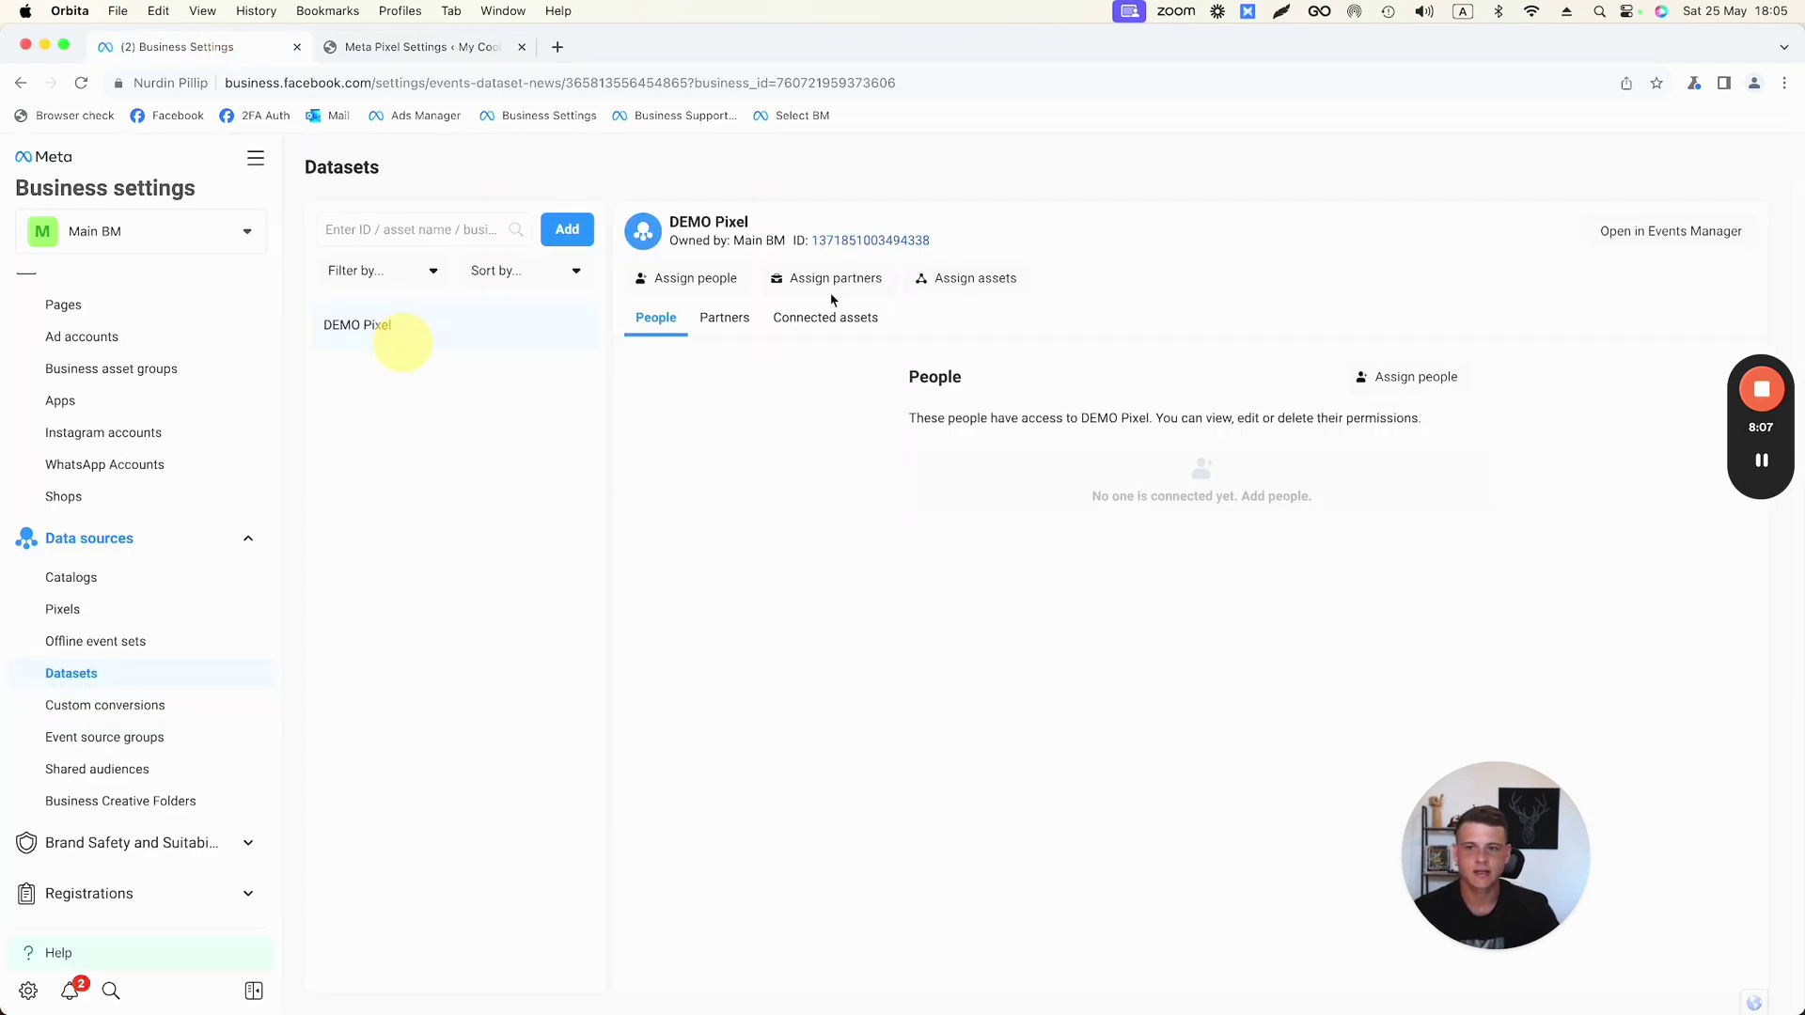
{"action": "left_click", "coordinate": [1660, 235]}
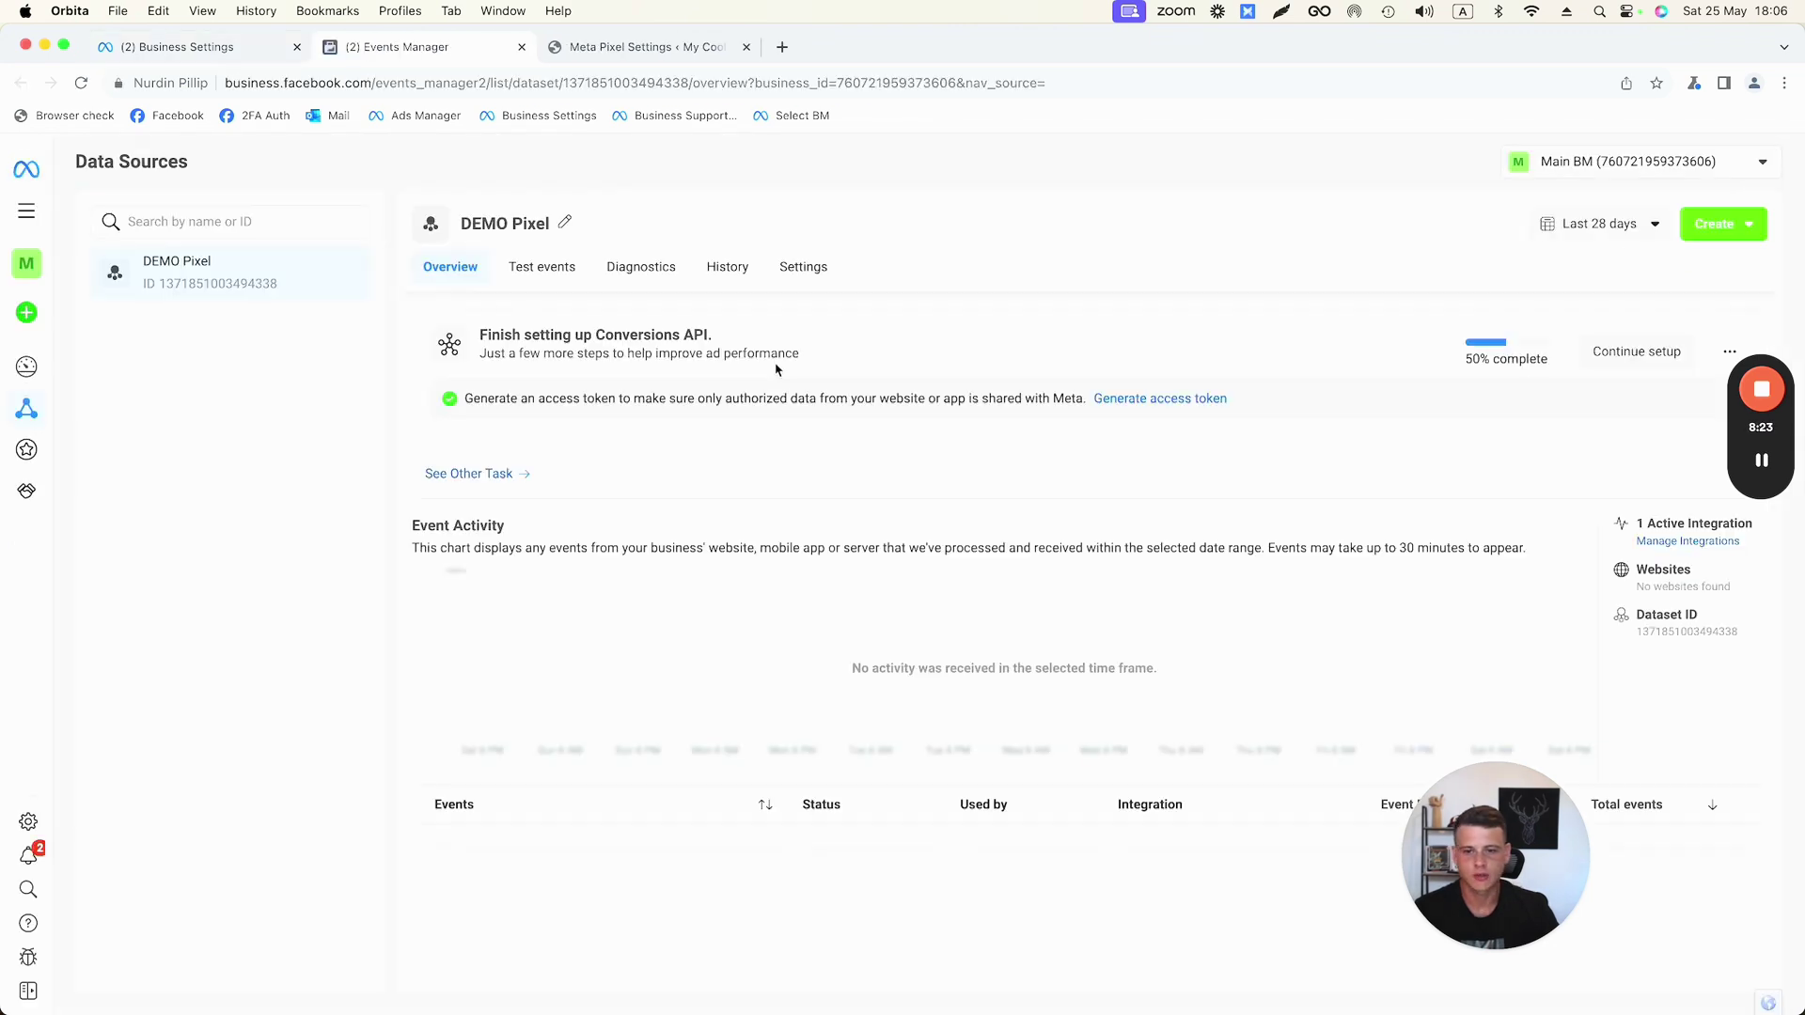
{"action": "left_click", "coordinate": [804, 267]}
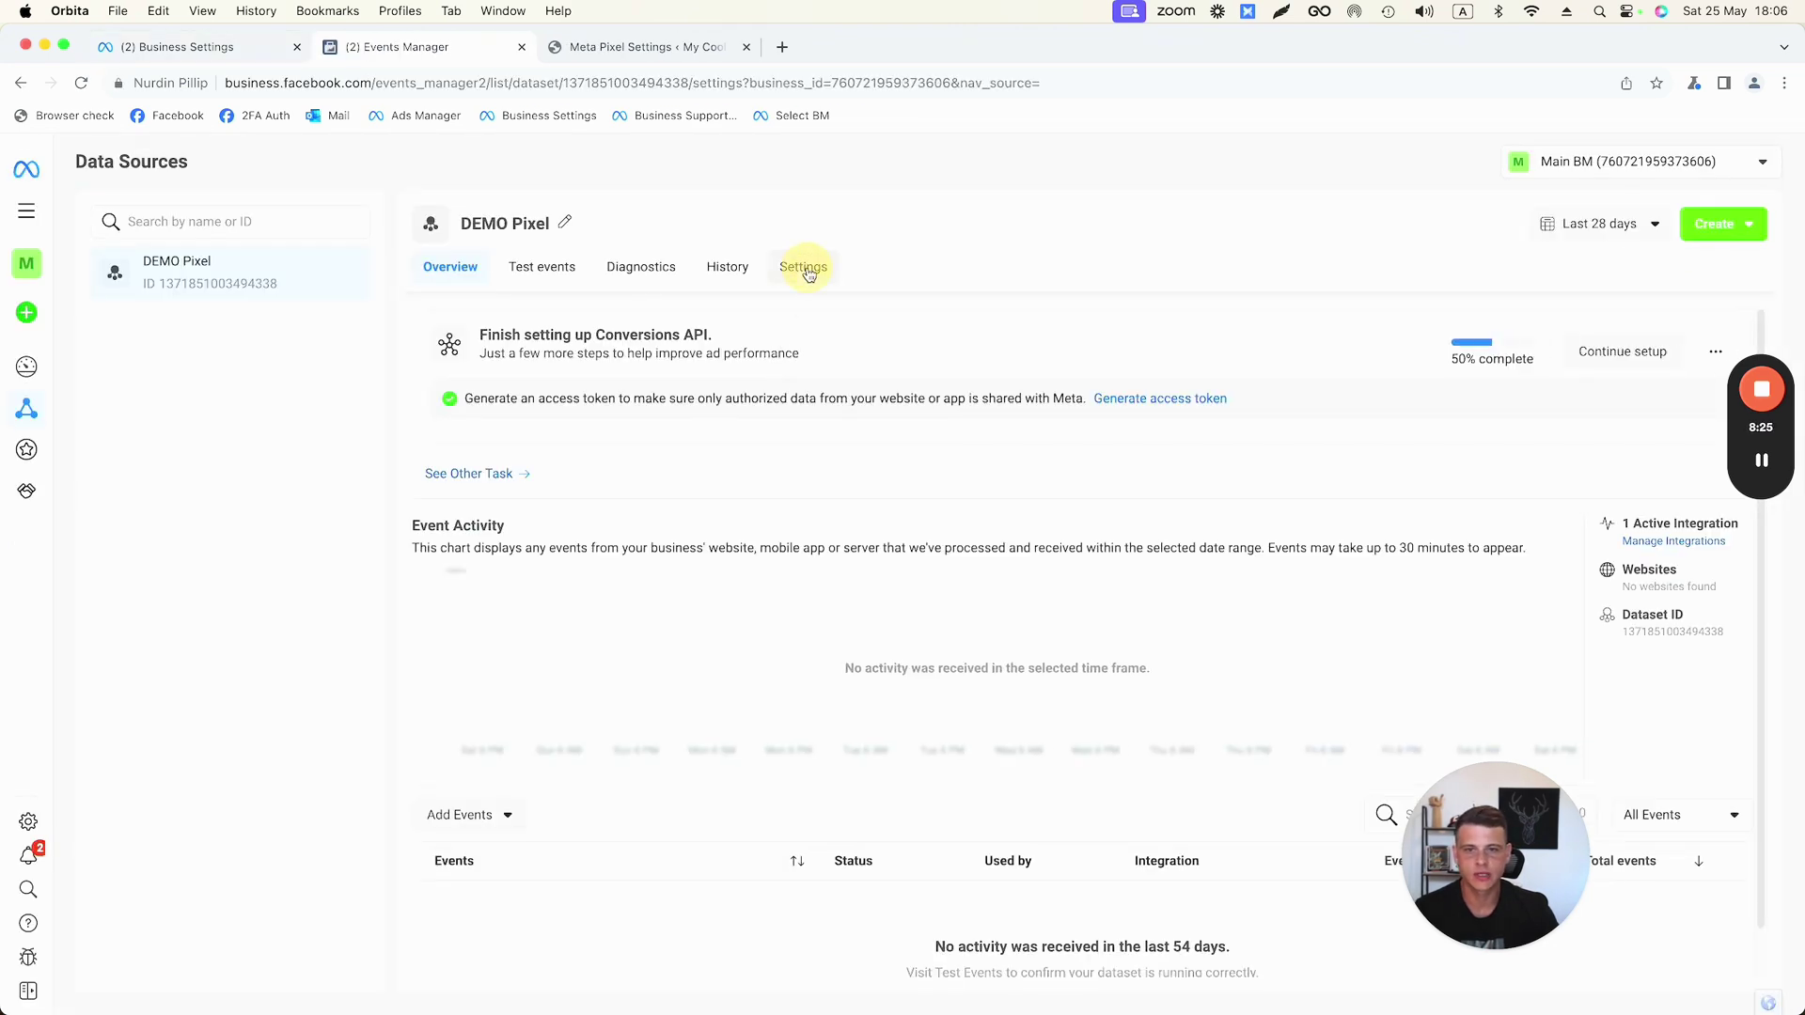
{"action": "scroll", "coordinate": [592, 400], "scroll_direction": "down", "scroll_amount": 15}
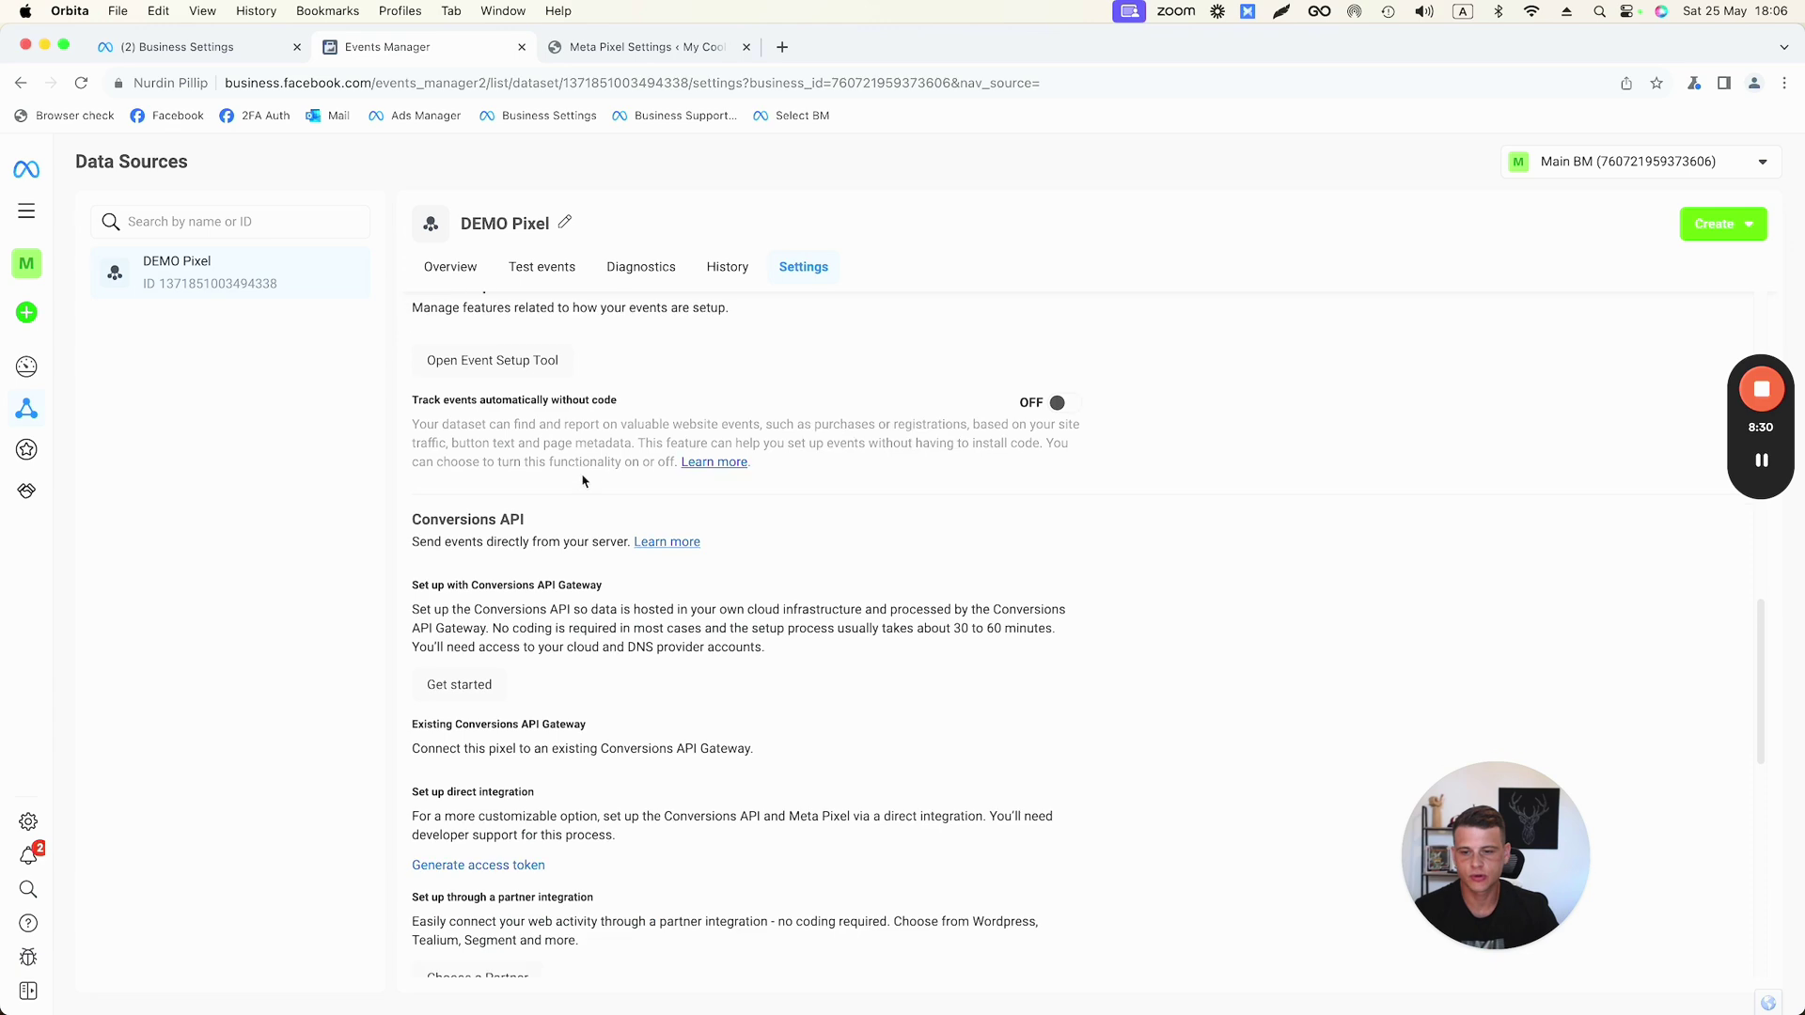
{"action": "scroll", "coordinate": [565, 490], "scroll_direction": "down", "scroll_amount": 2}
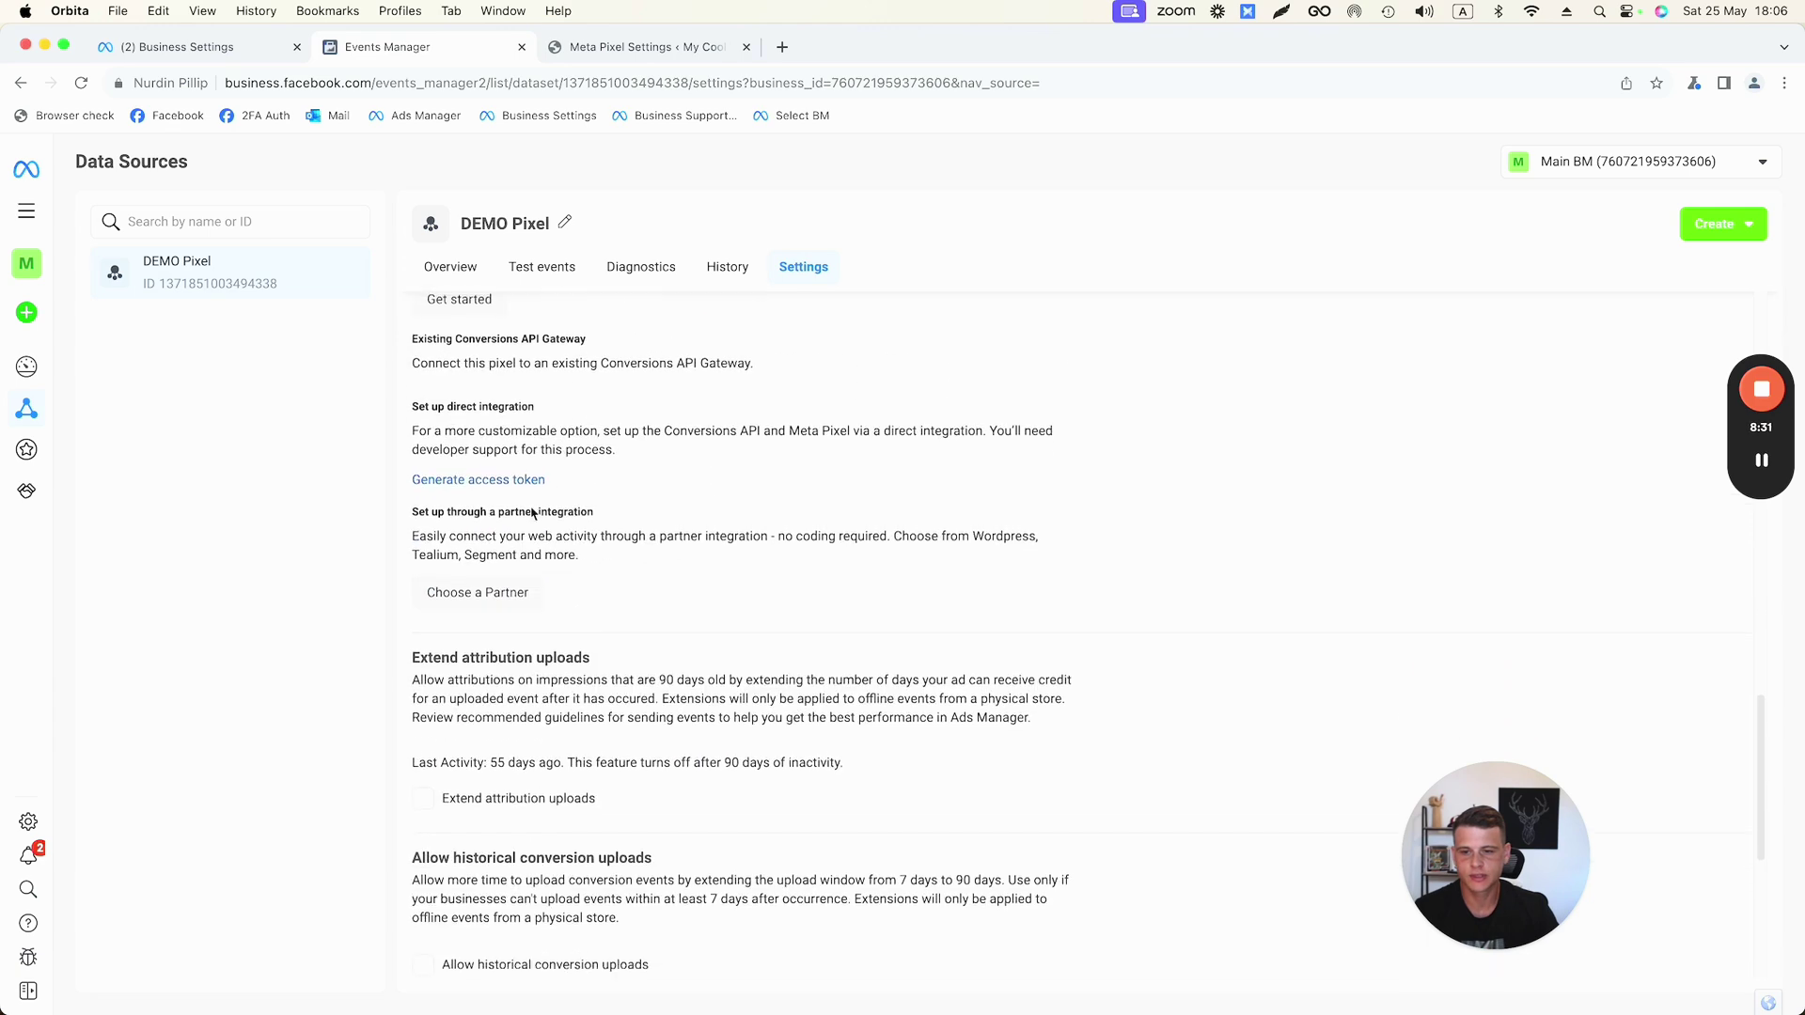
Choose WordPress as the partner and advance the setup to Verify connection
{"action": "left_click", "coordinate": [471, 594]}
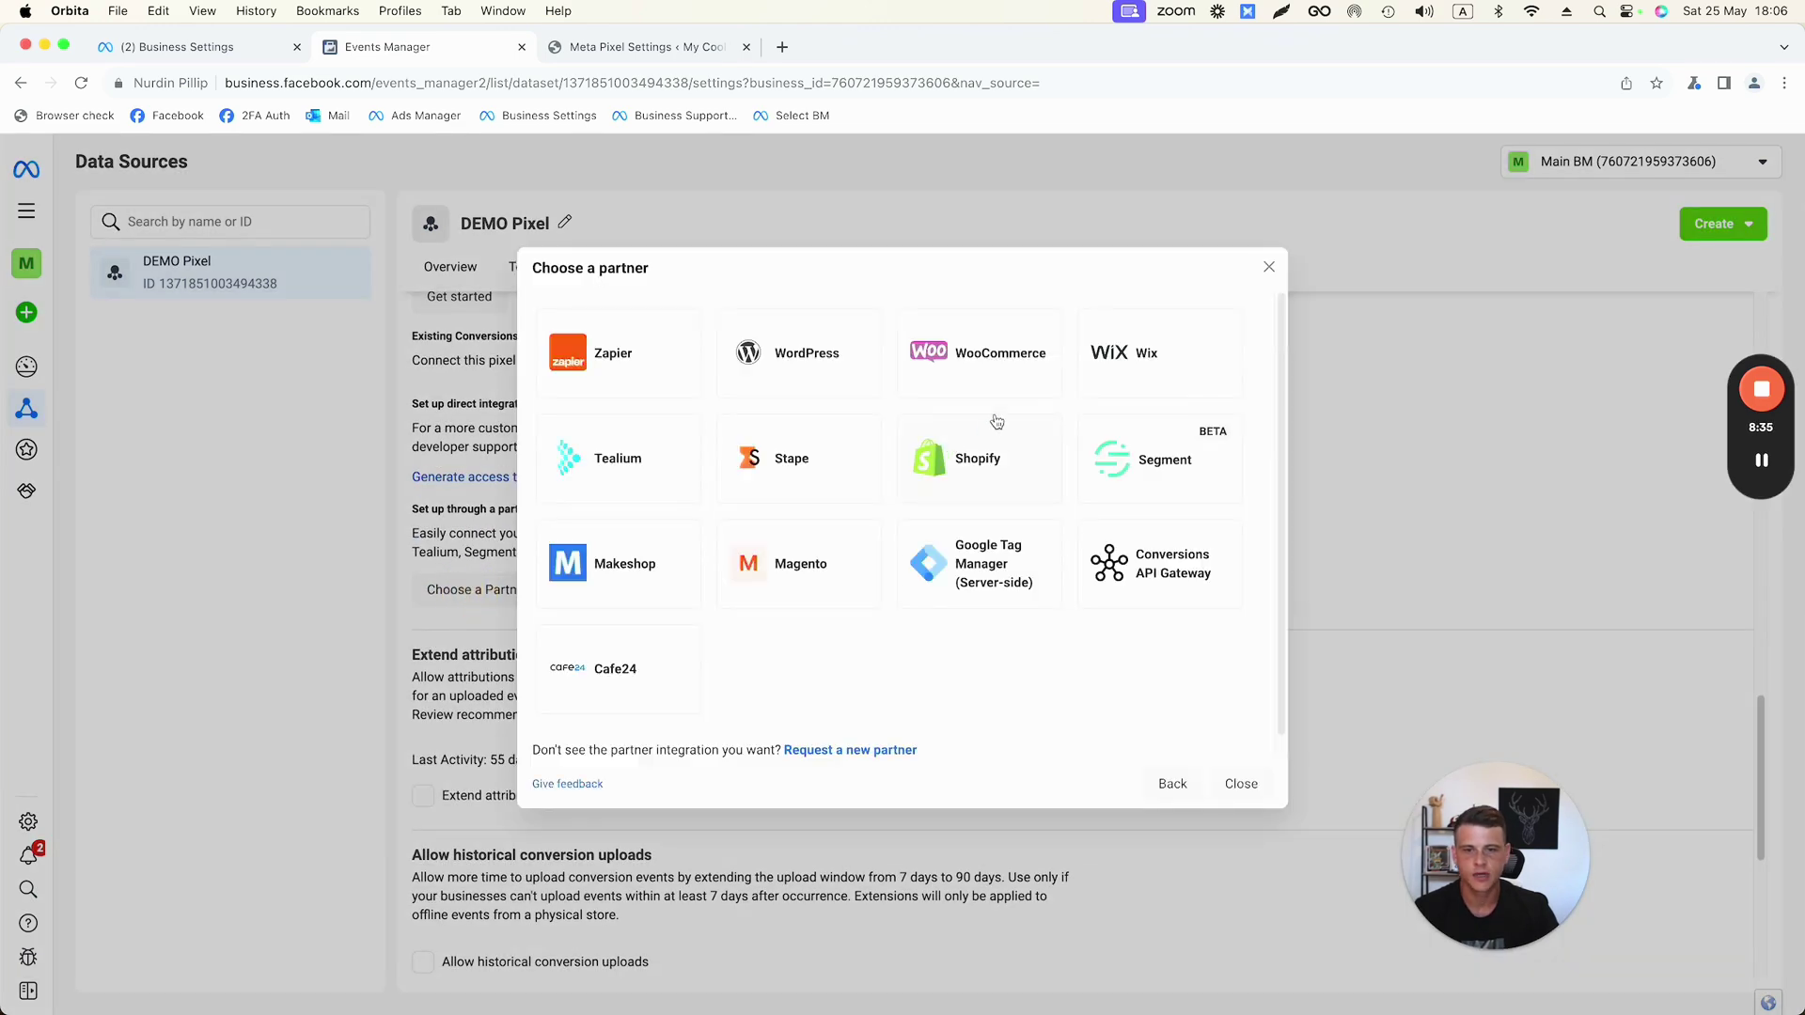
{"action": "left_click", "coordinate": [802, 368]}
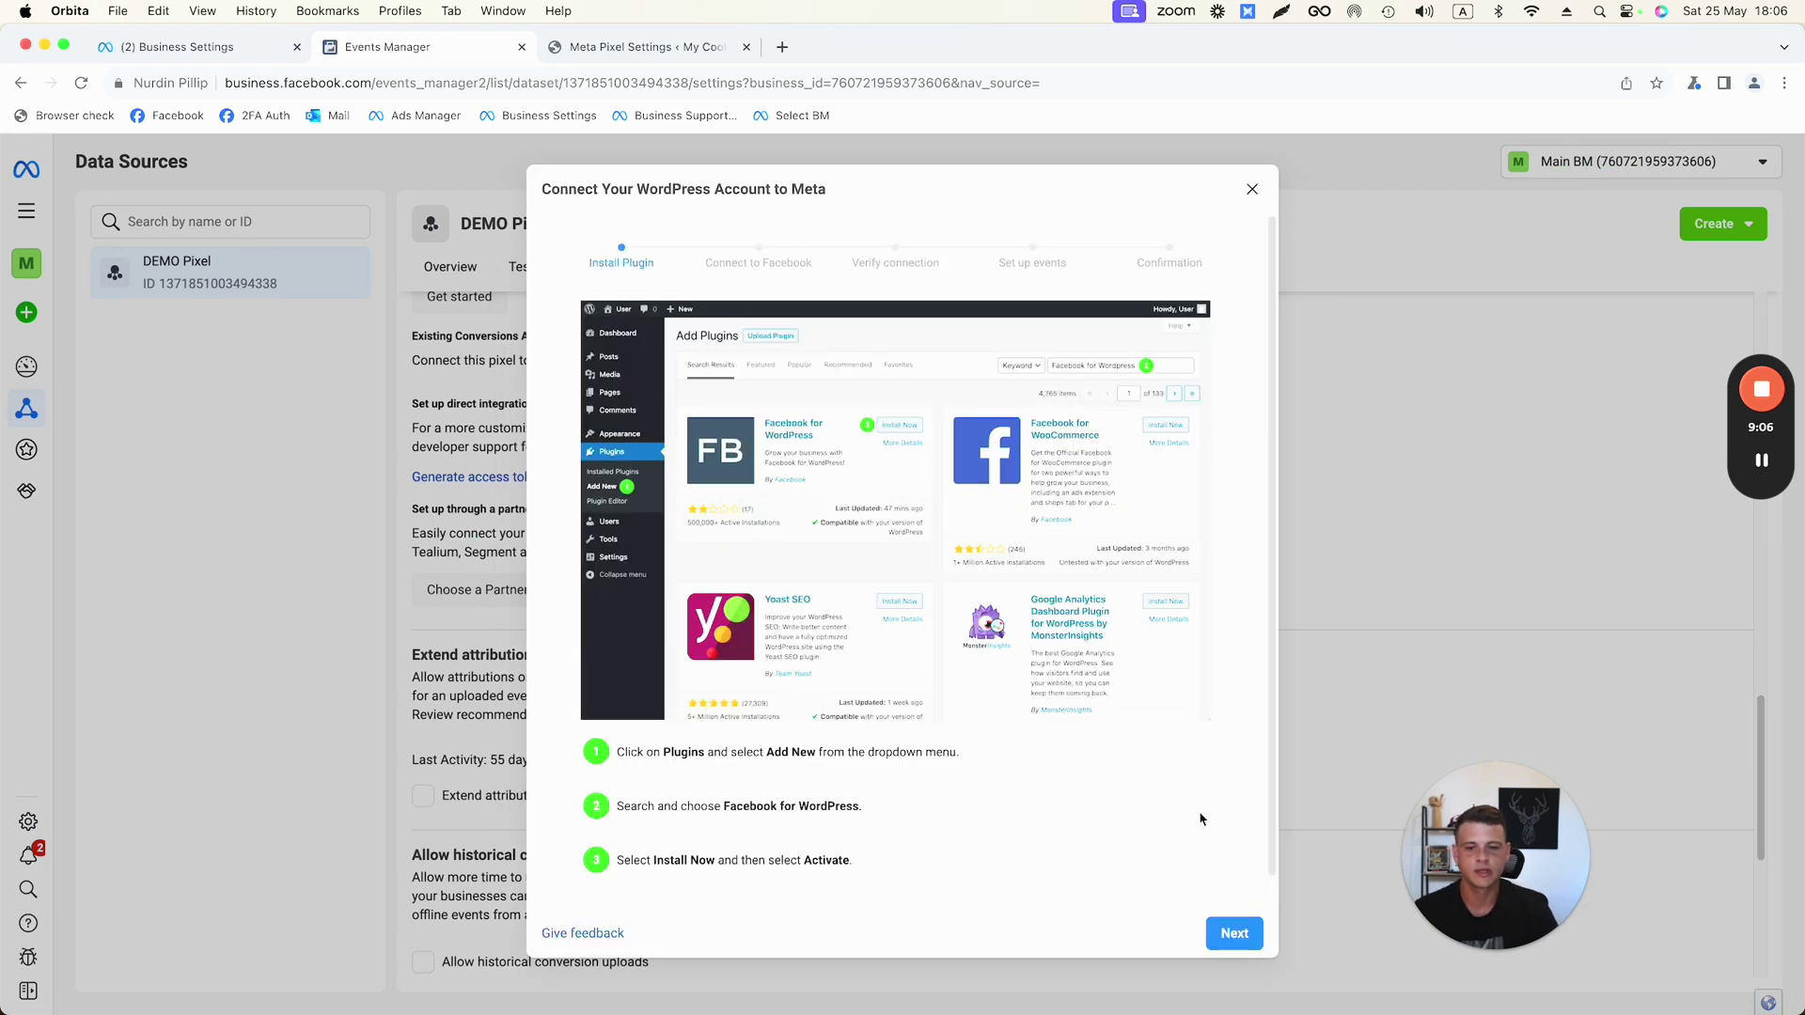
{"action": "left_click", "coordinate": [1233, 942]}
{"action": "left_click", "coordinate": [1235, 915]}
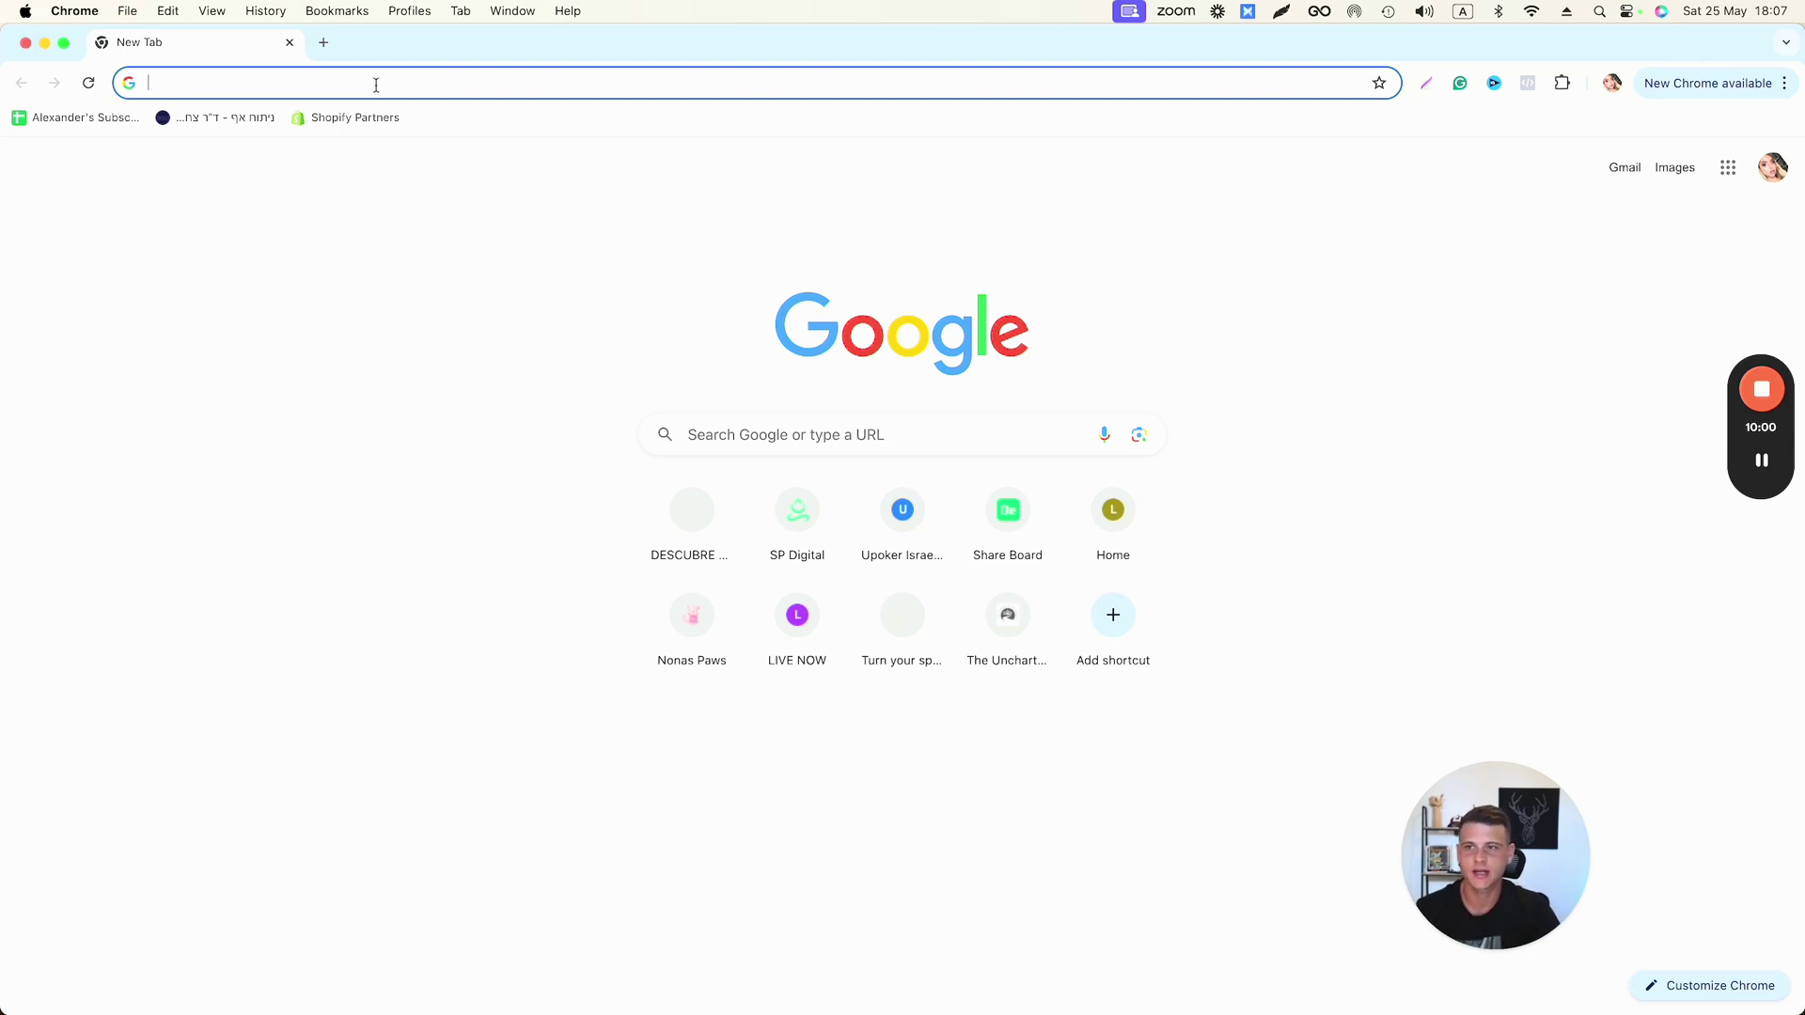
{"action": "type", "text": "https://lifelegacyvenues.net/"}
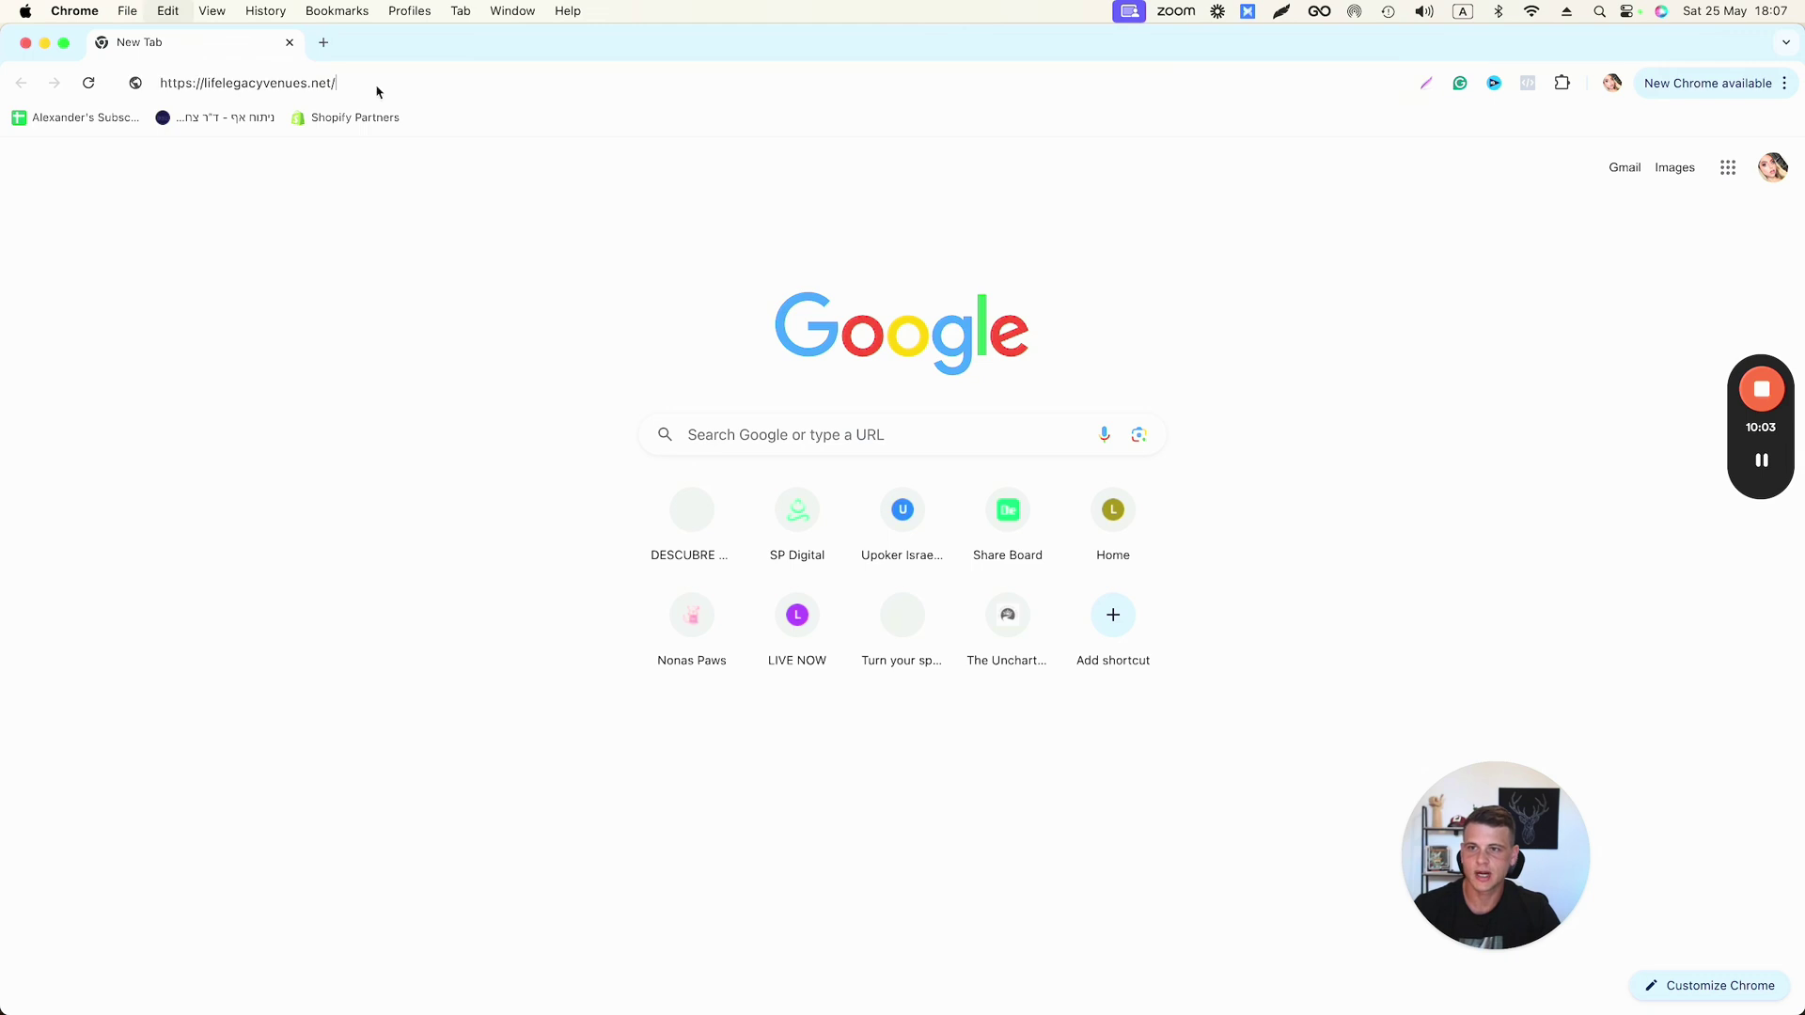
{"action": "key", "text": "Return"}
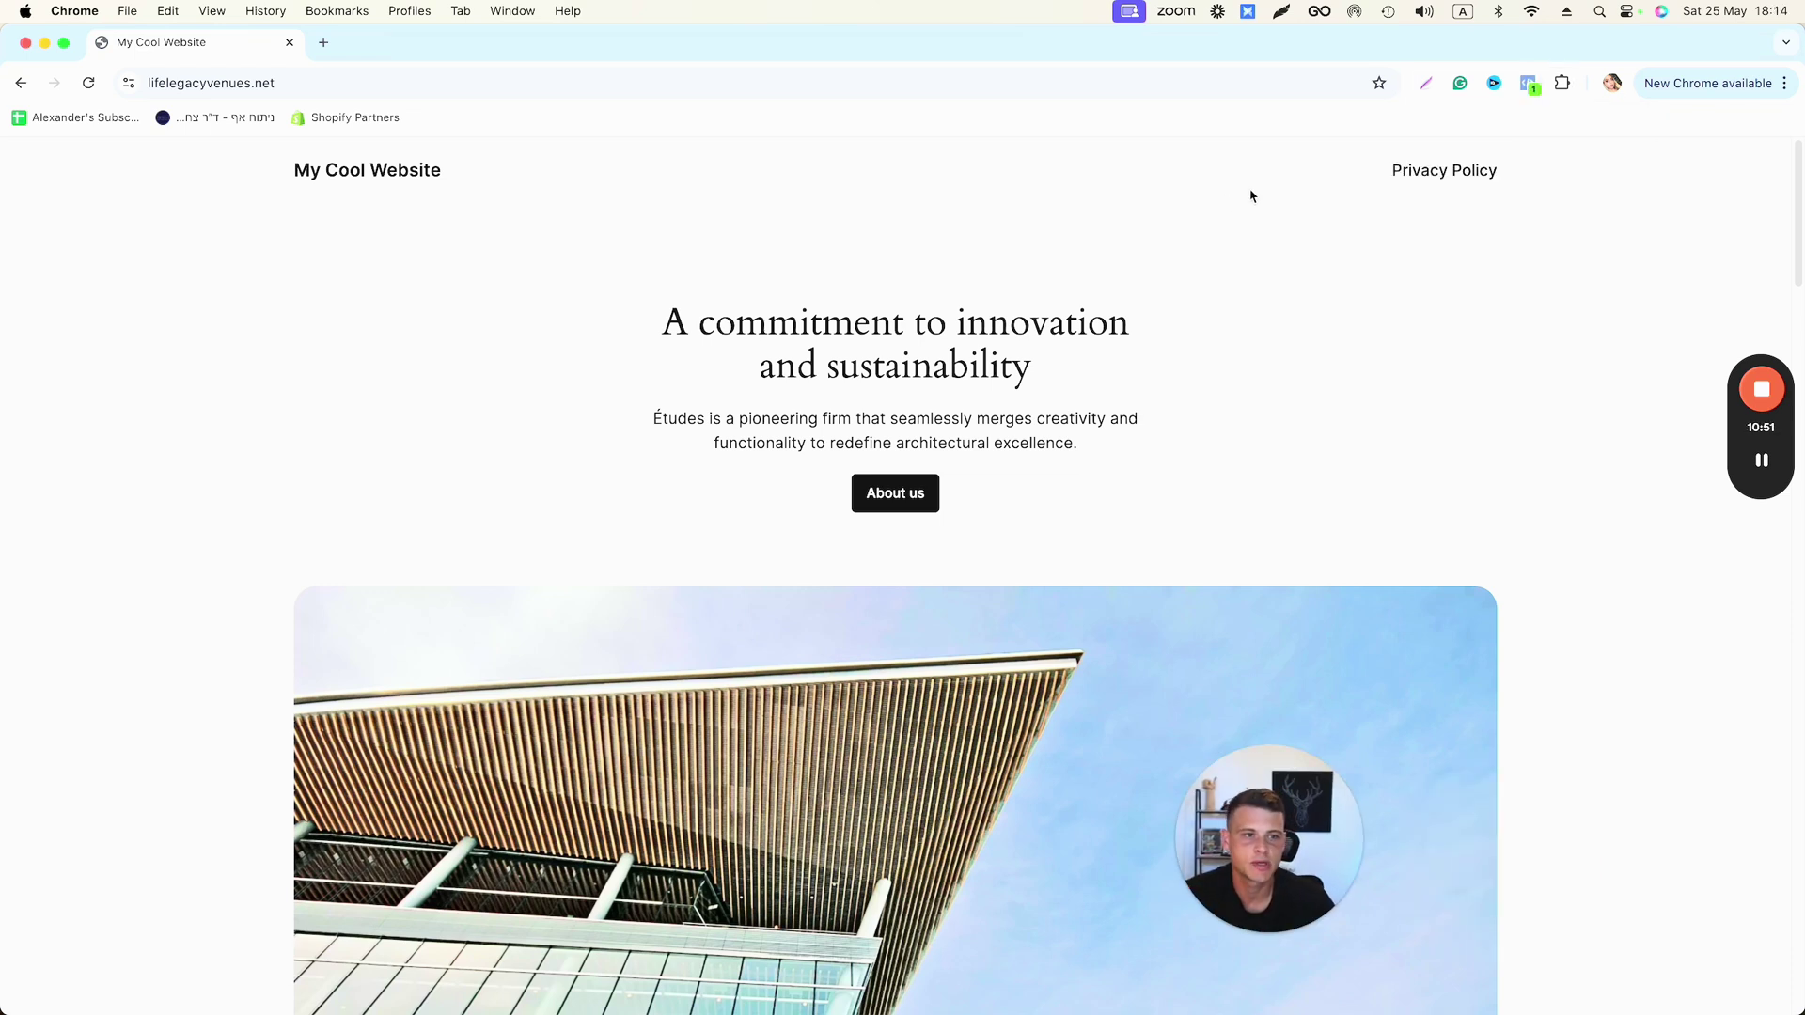
{"action": "left_click", "coordinate": [1529, 86]}
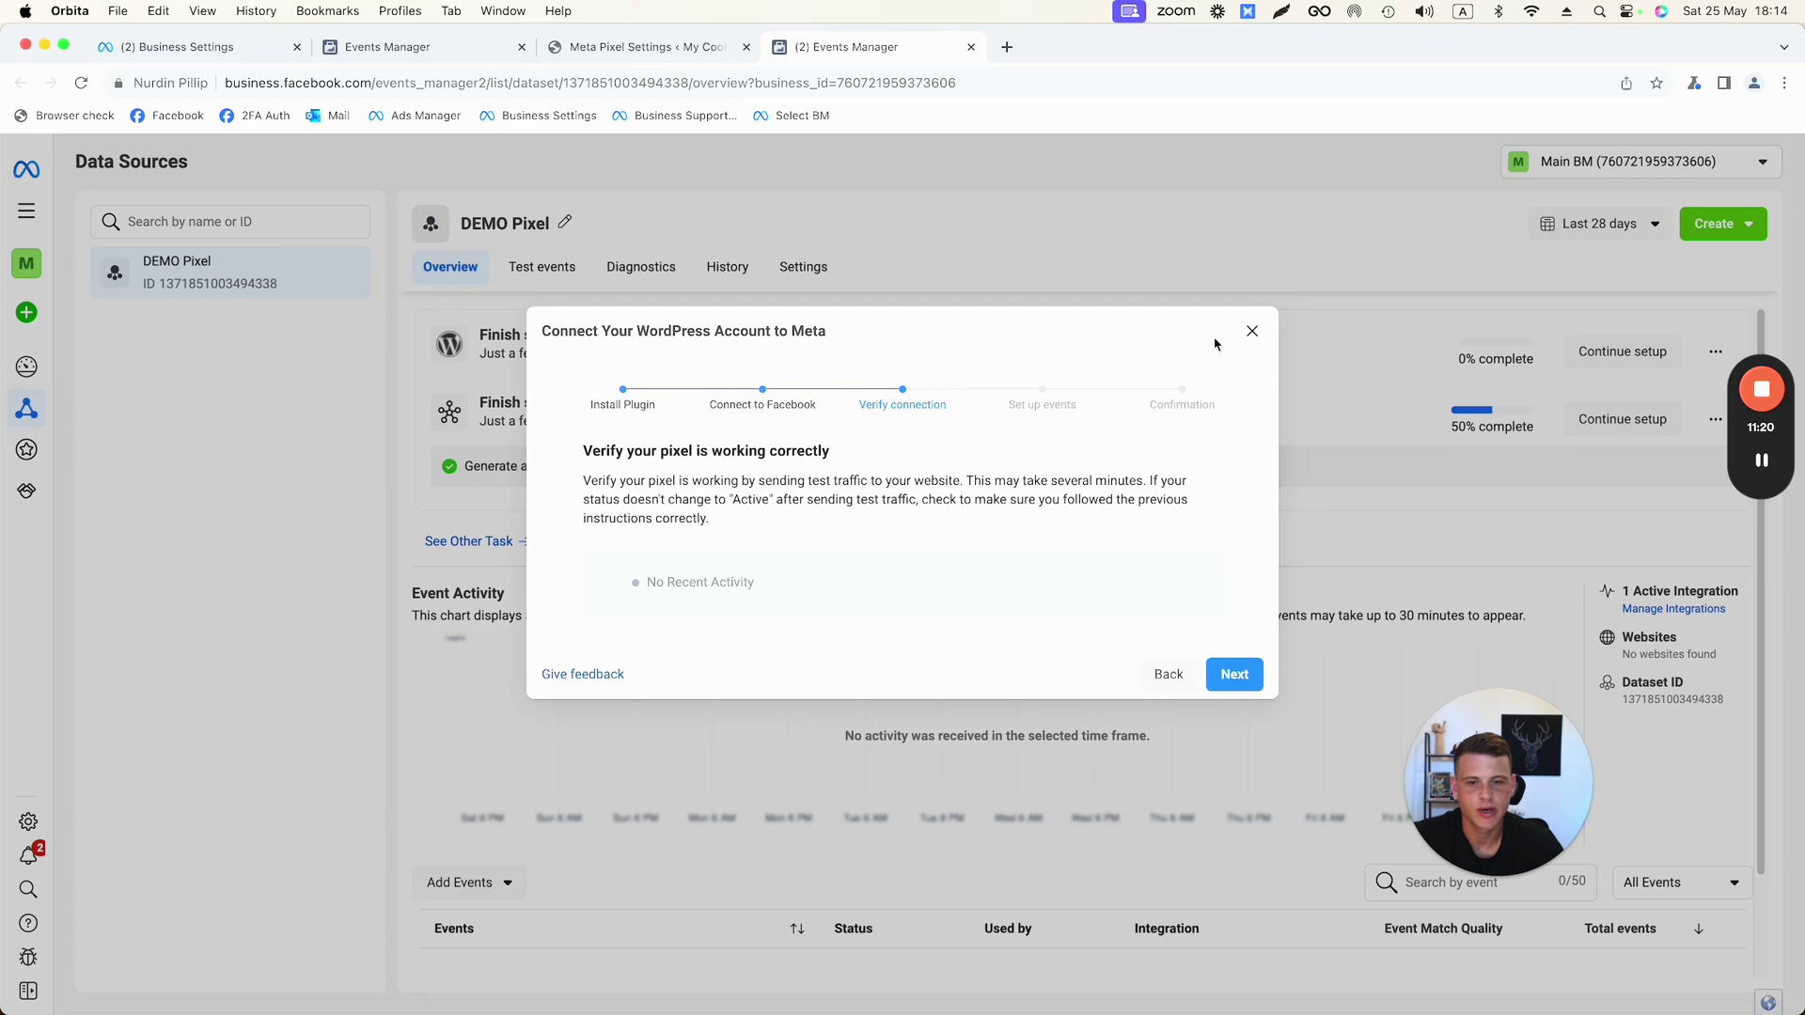
Refresh Events Manager and rerun the WordPress partner setup to verify DEMO Pixel shows Active
{"action": "left_click", "coordinate": [1253, 332]}
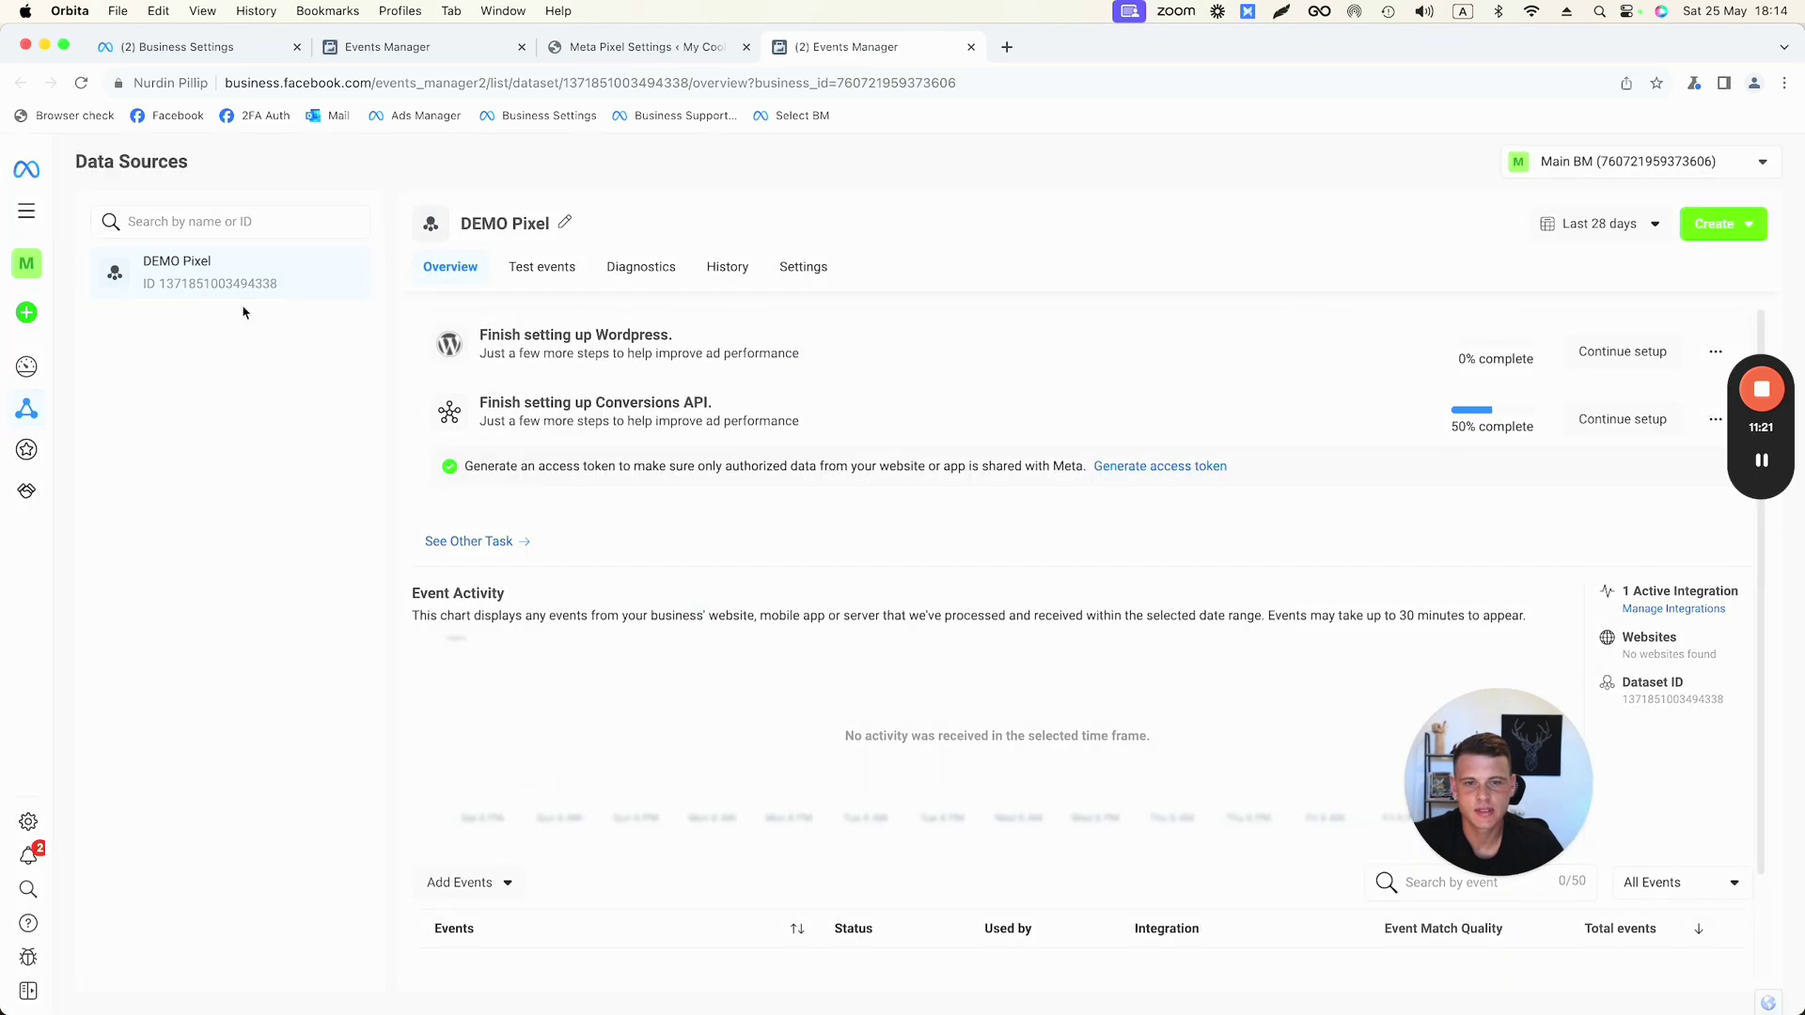
{"action": "left_click", "coordinate": [81, 83]}
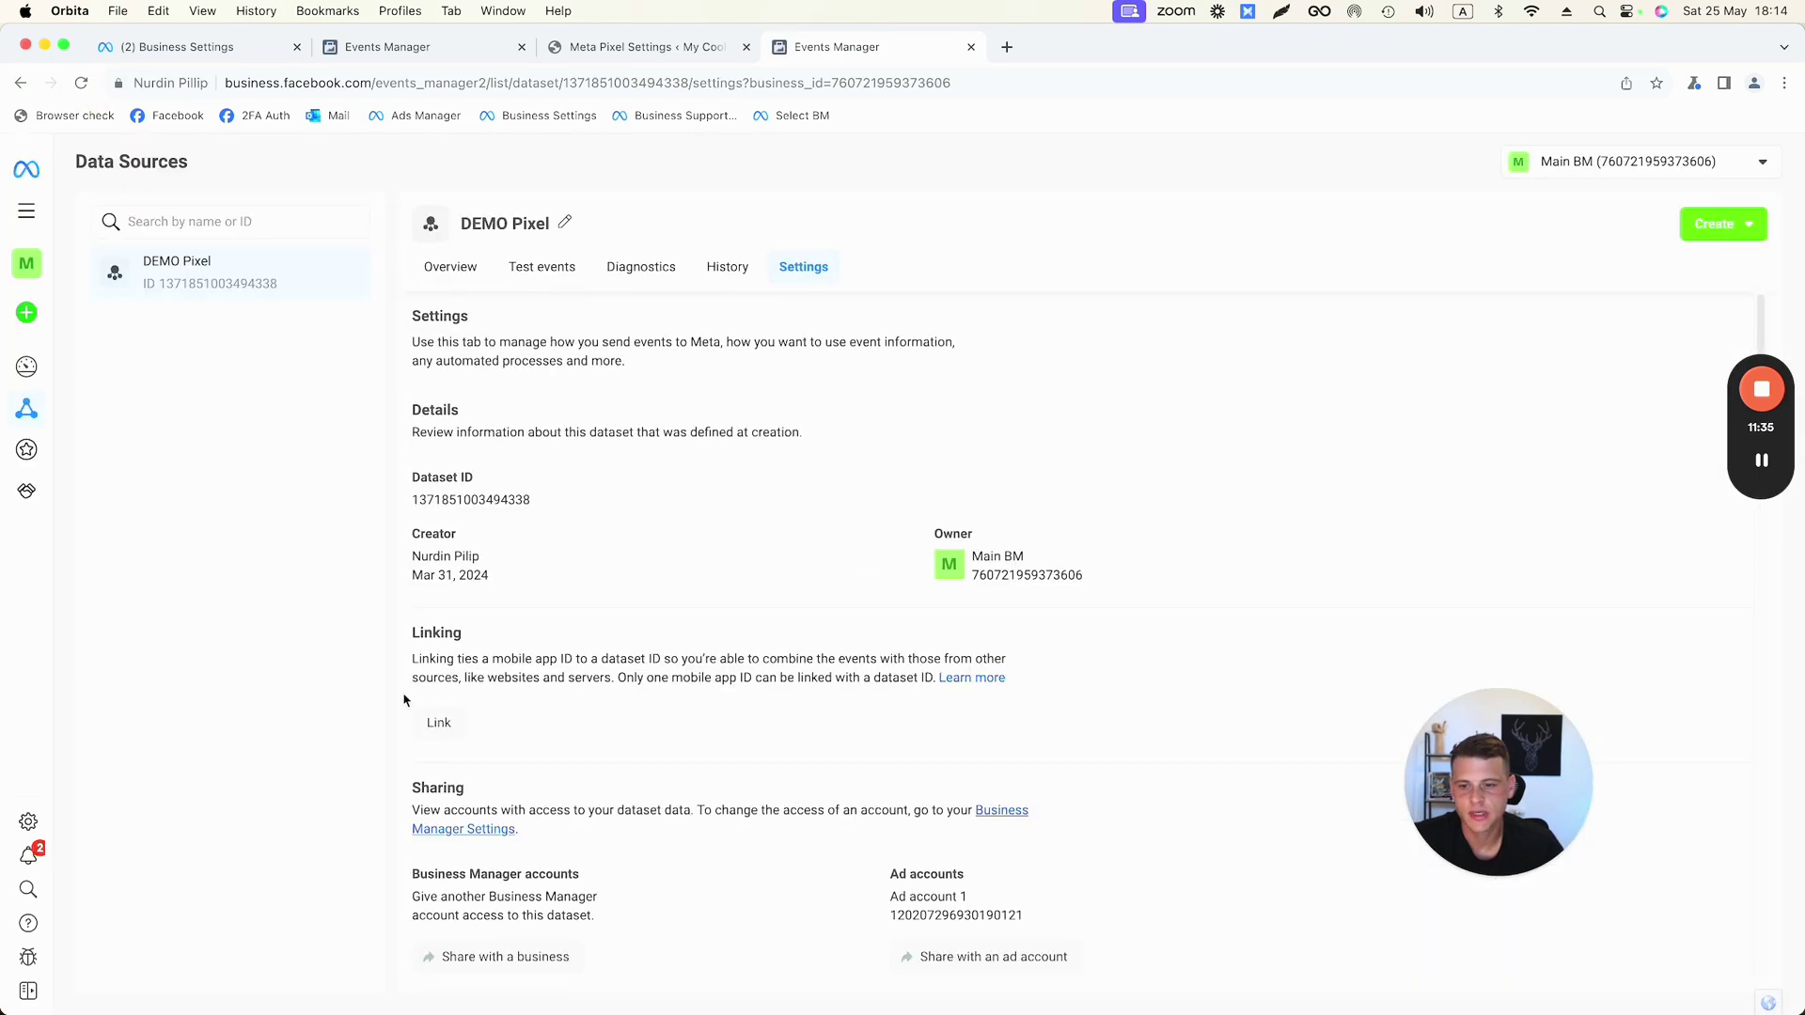
{"action": "scroll", "coordinate": [575, 645], "scroll_direction": "down", "scroll_amount": 10}
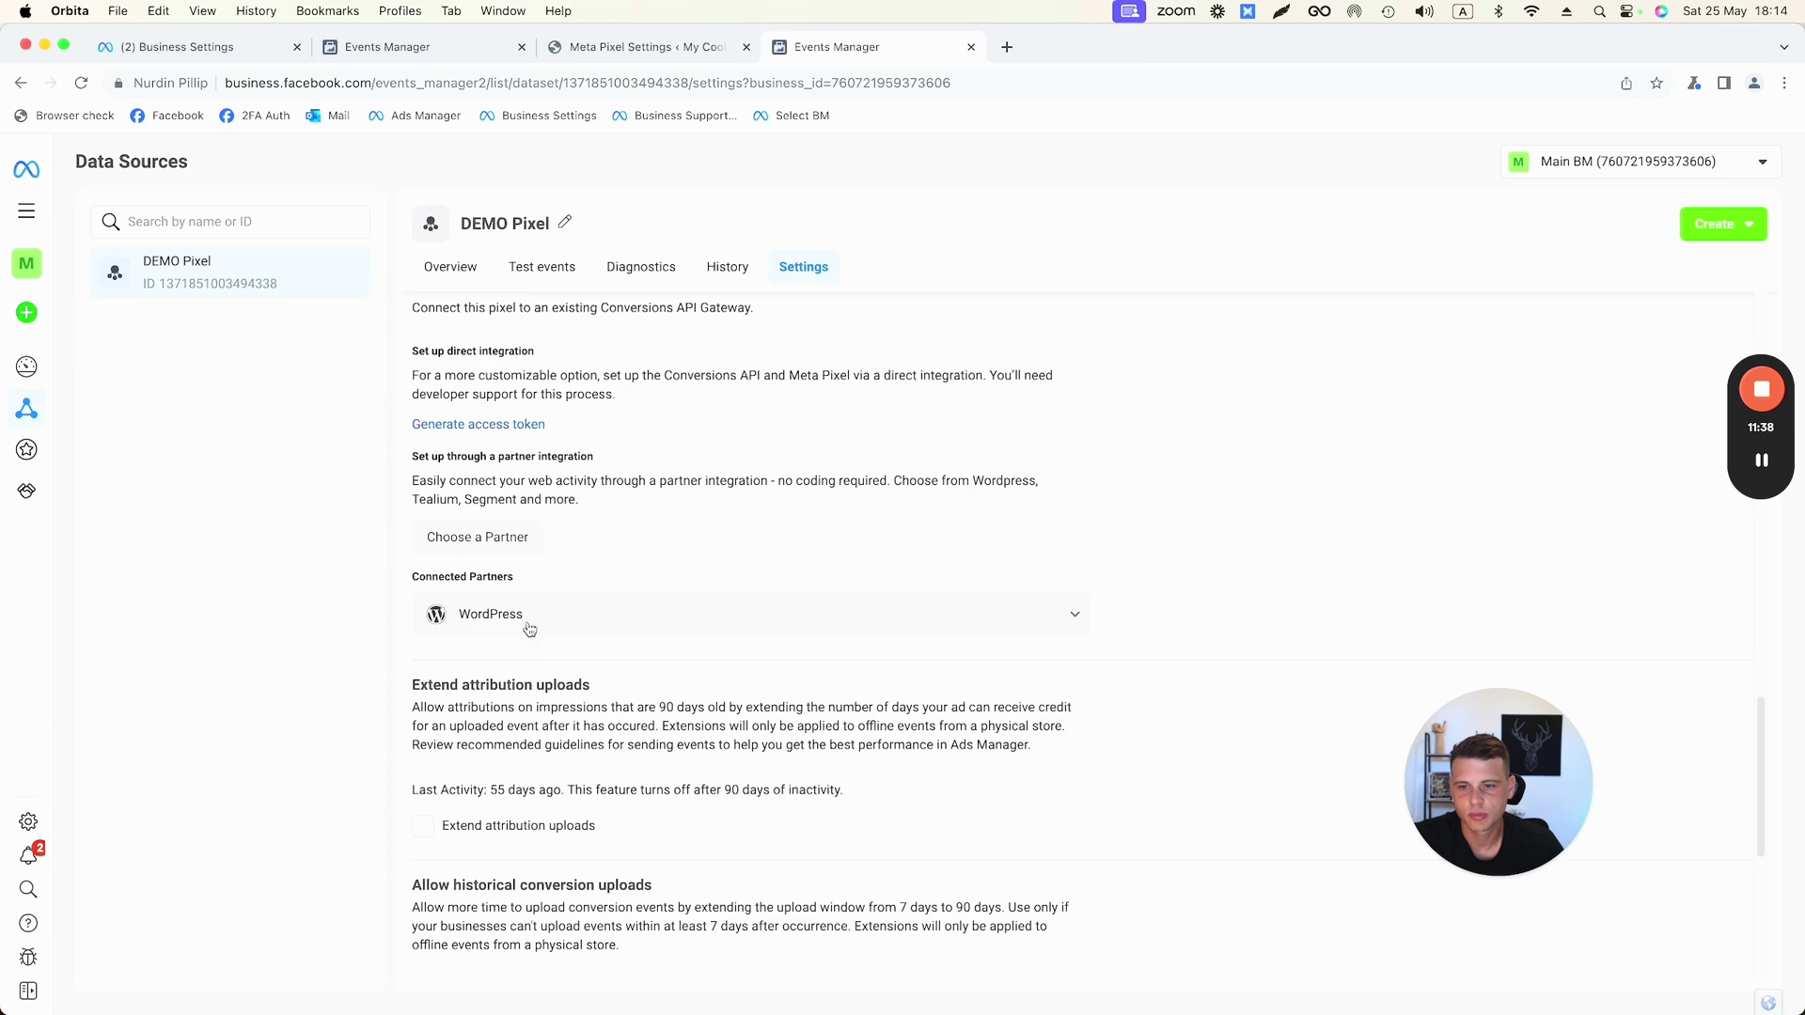
{"action": "left_click", "coordinate": [522, 548]}
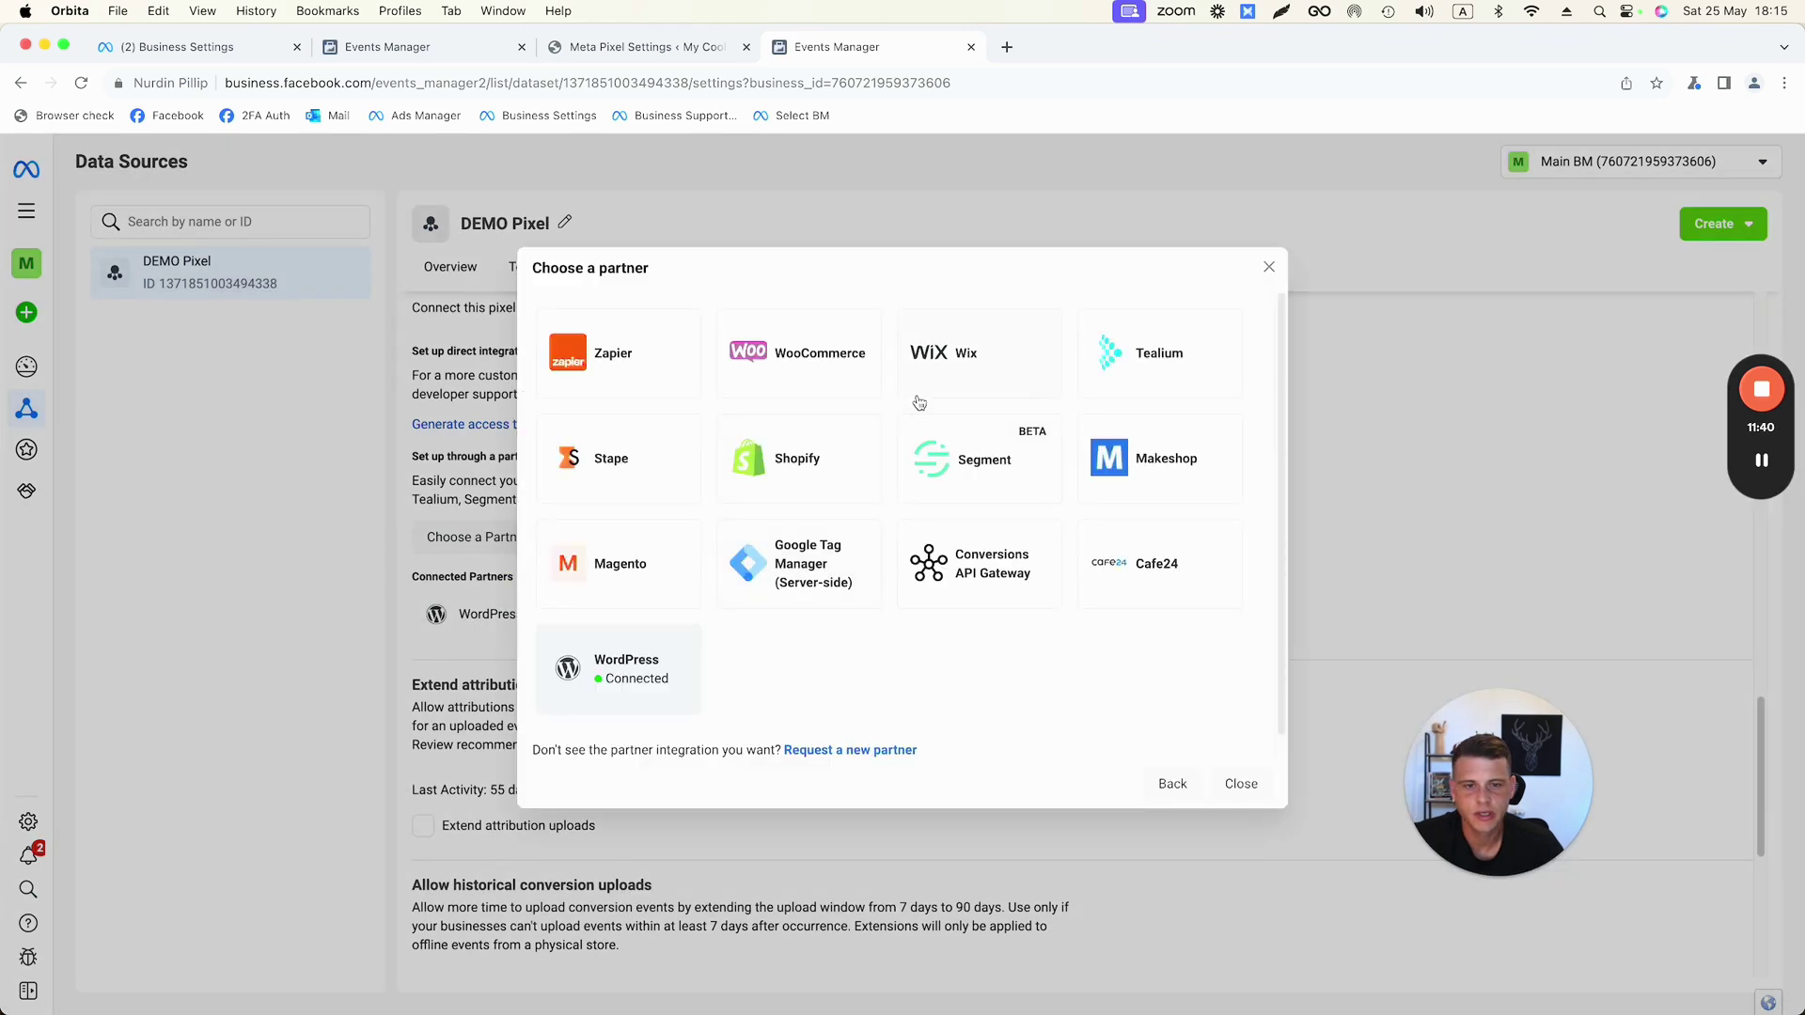
{"action": "left_click", "coordinate": [621, 663]}
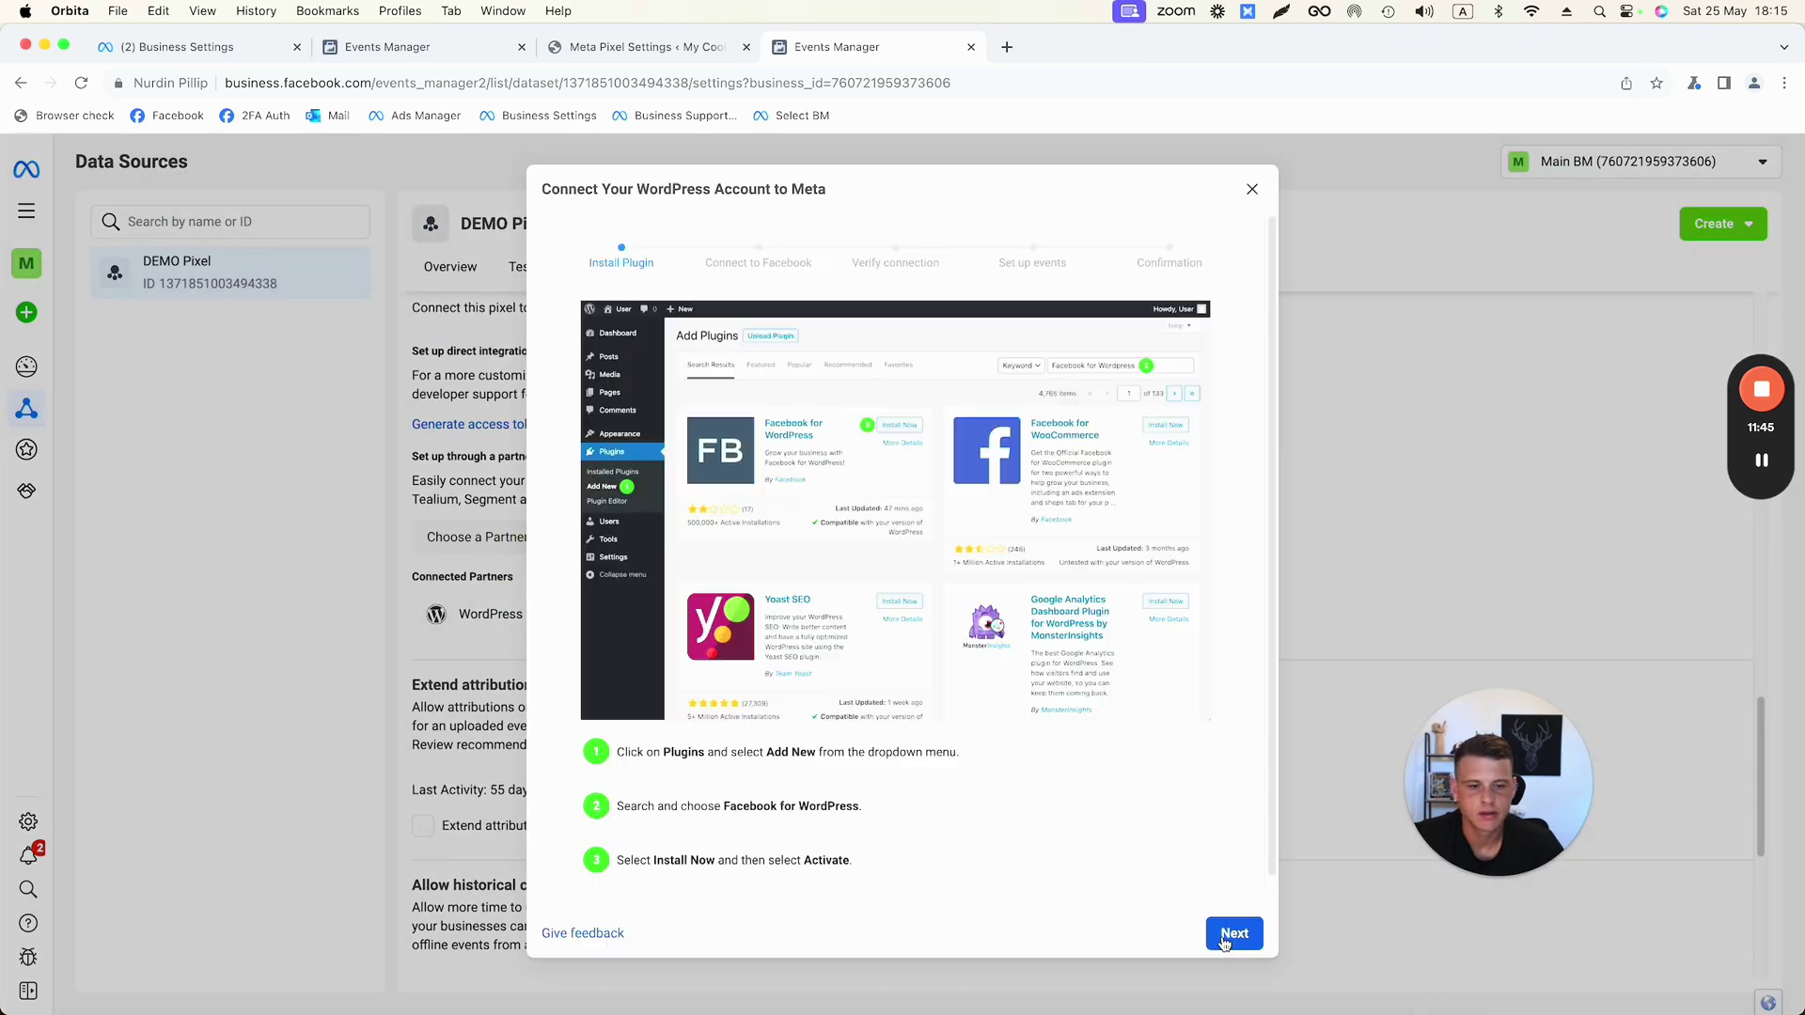
{"action": "left_click", "coordinate": [1232, 923]}
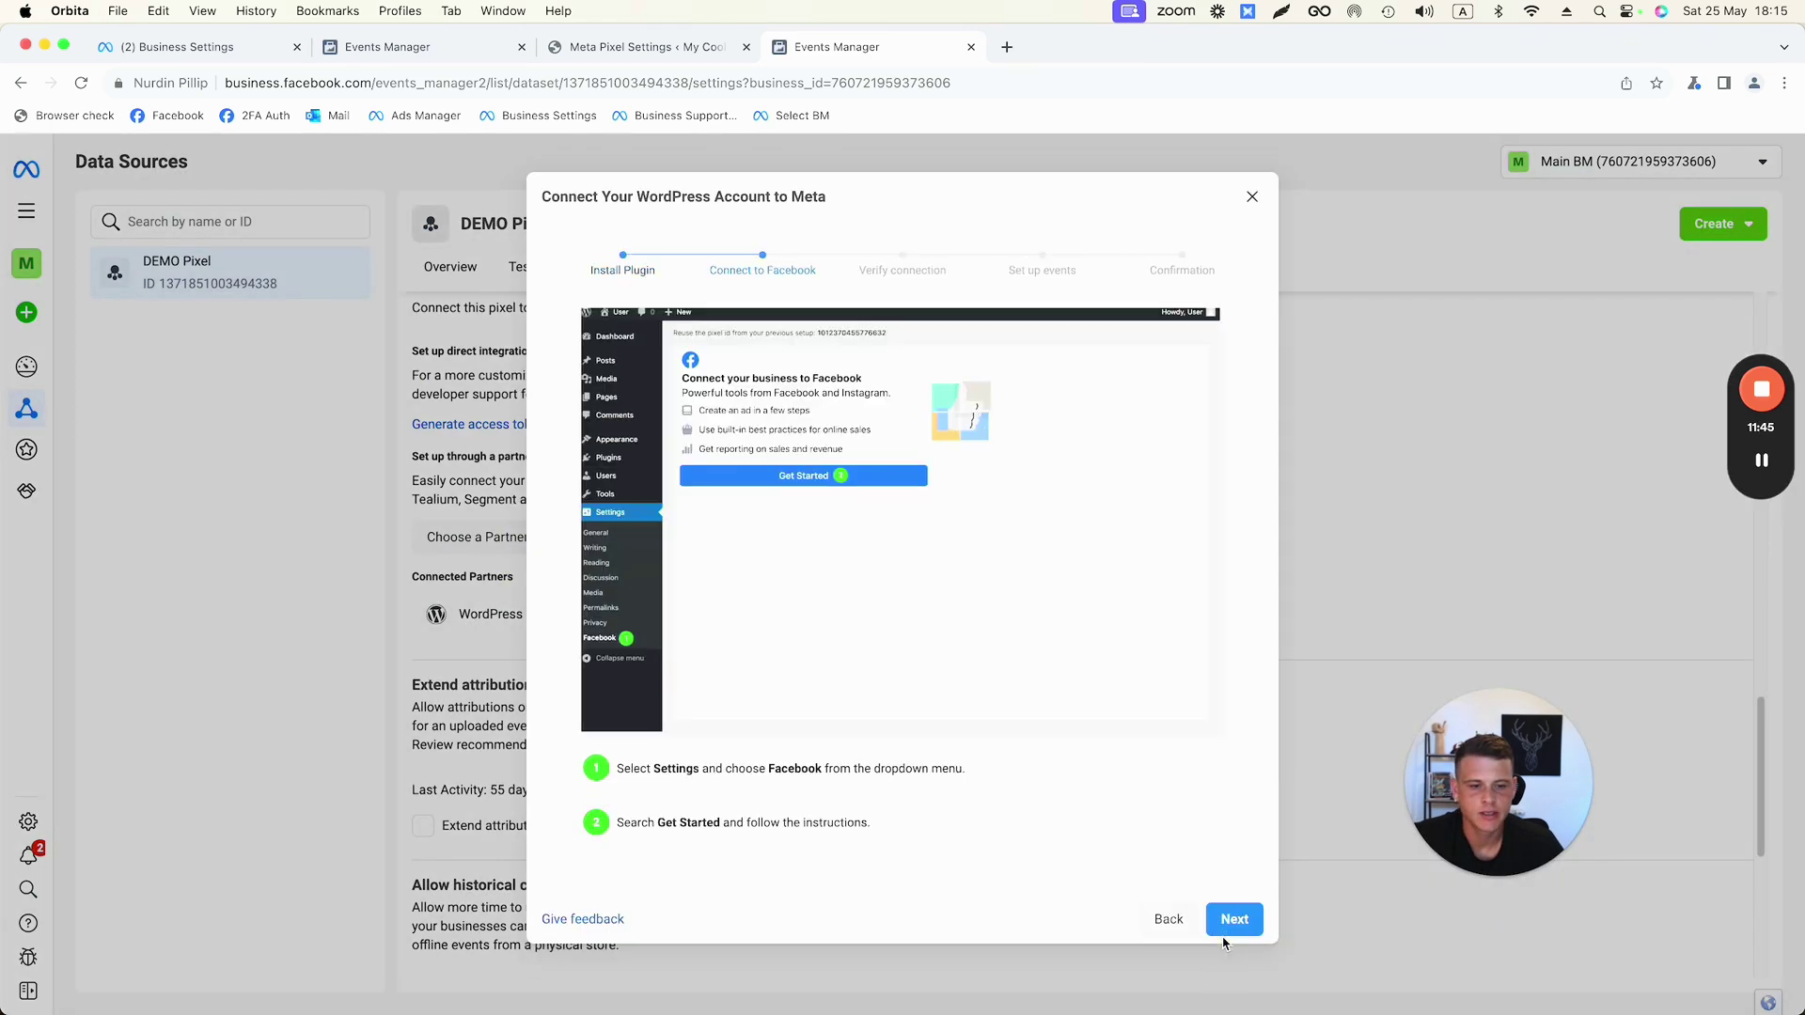
{"action": "left_click", "coordinate": [1228, 920]}
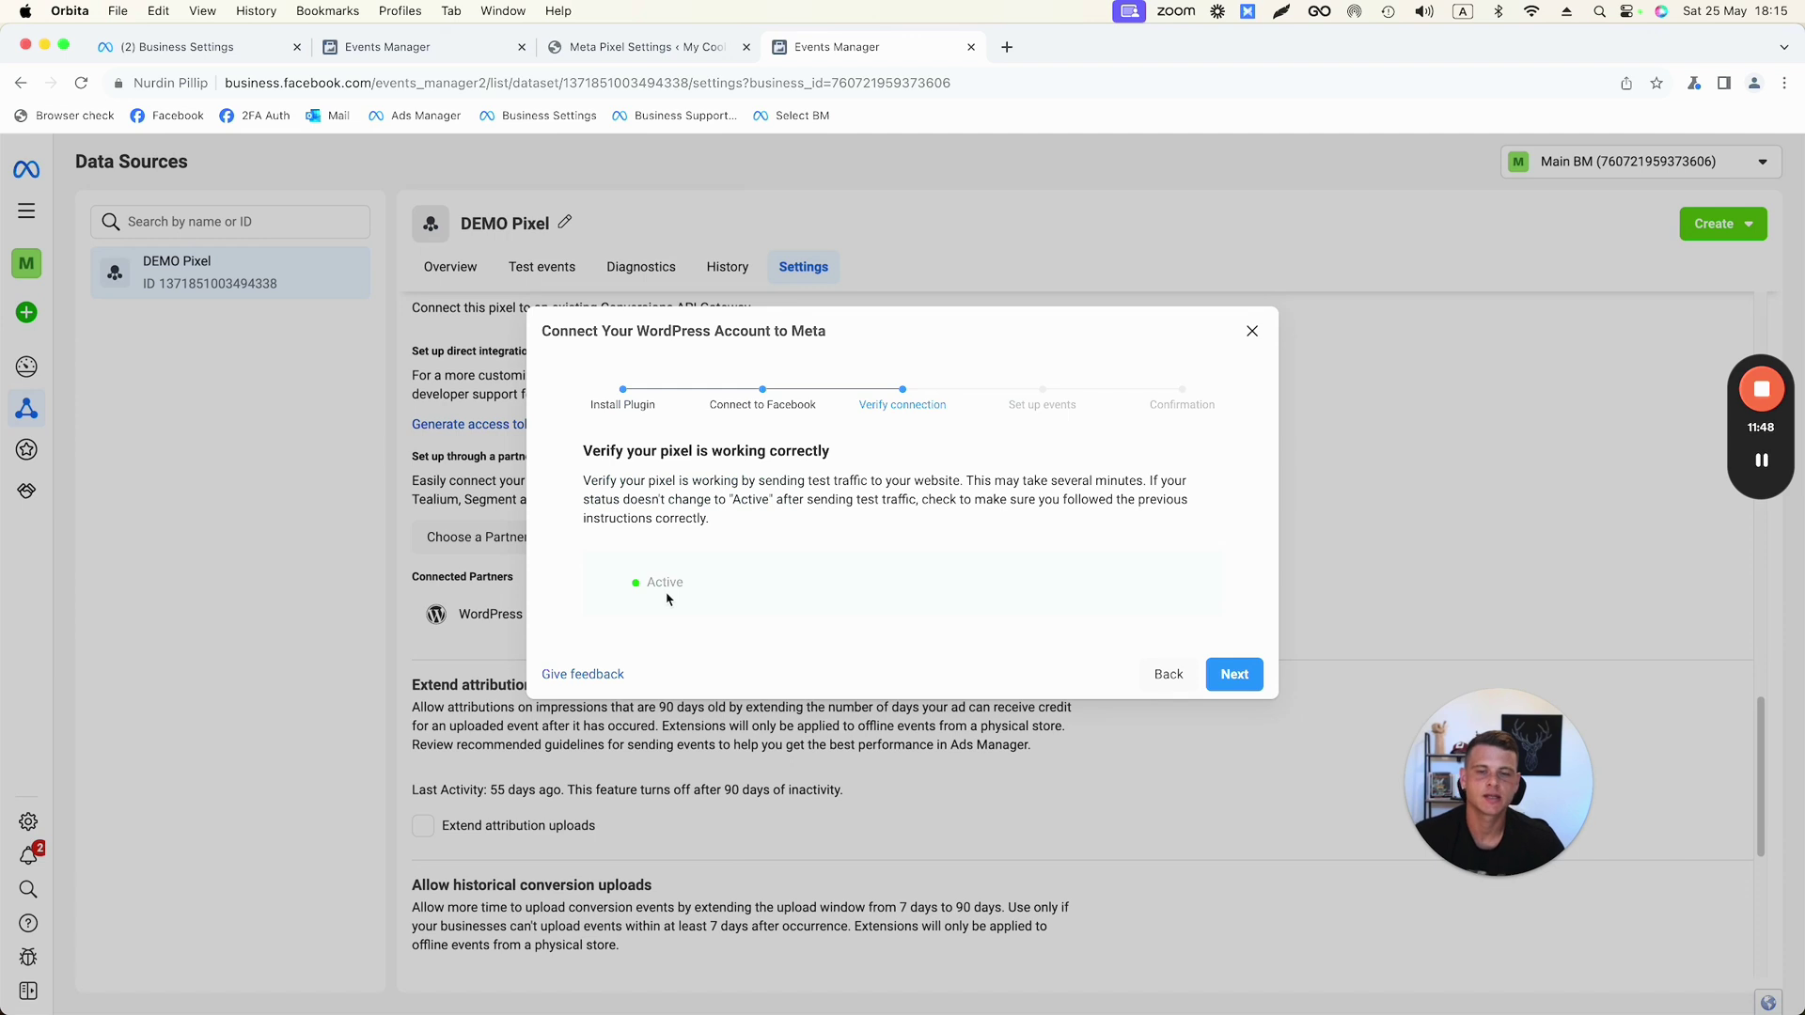